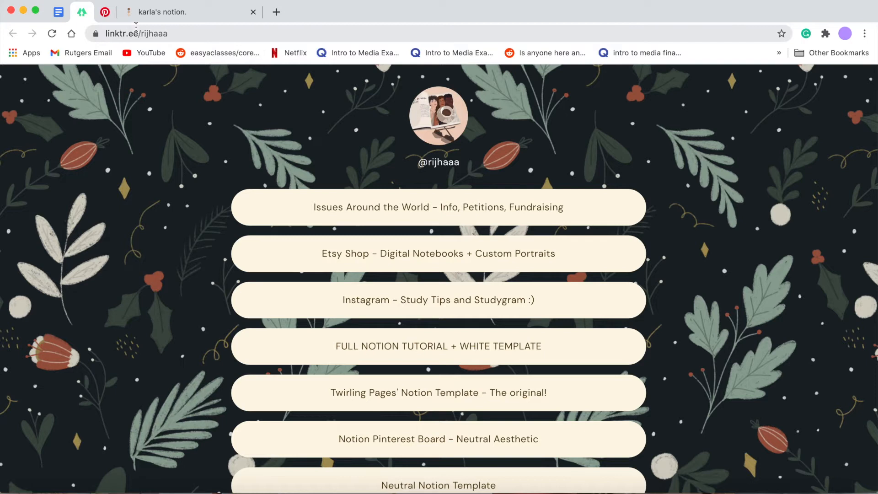
# Open the Neutral Notion Template from the link list and duplicate it into the Notion workspace
pyautogui.scroll(-3, 169, 261)
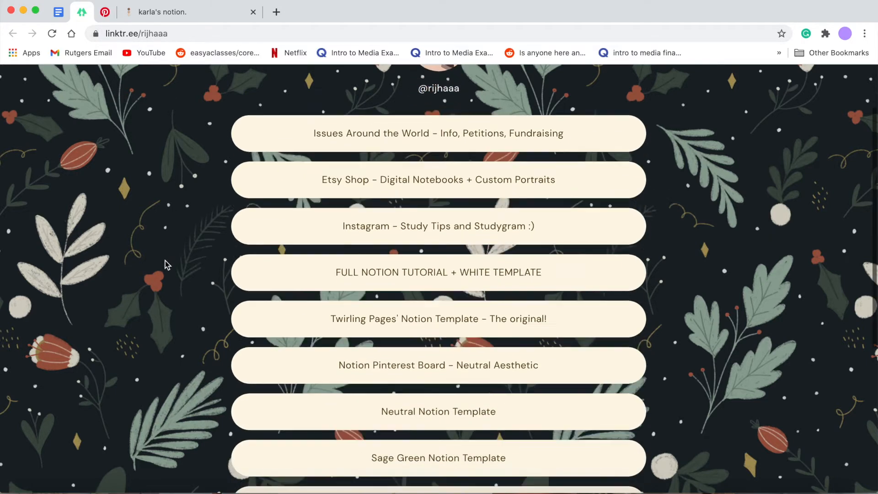
pyautogui.scroll(3, 672, 179)
pyautogui.scroll(-2, 669, 177)
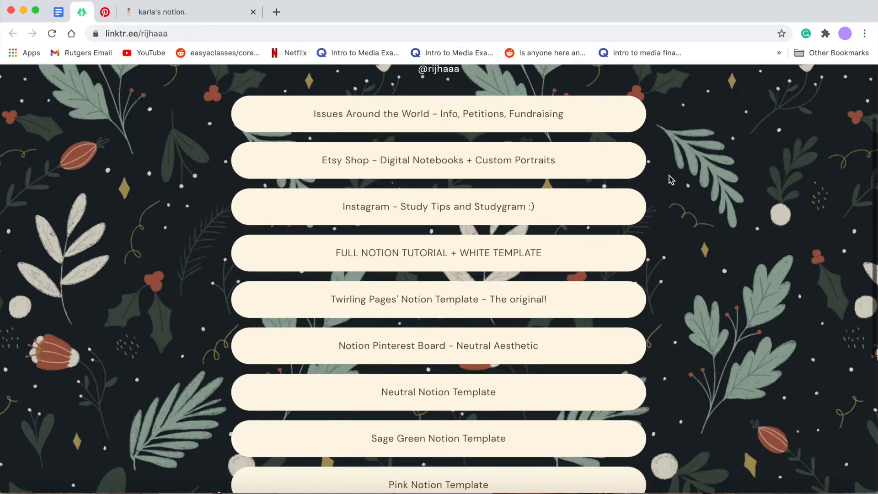
pyautogui.scroll(-1, 671, 178)
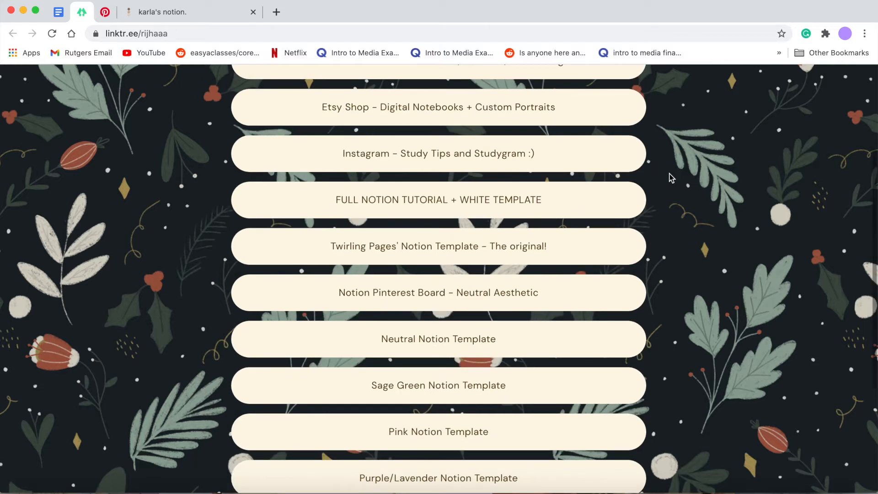
pyautogui.scroll(-2, 653, 241)
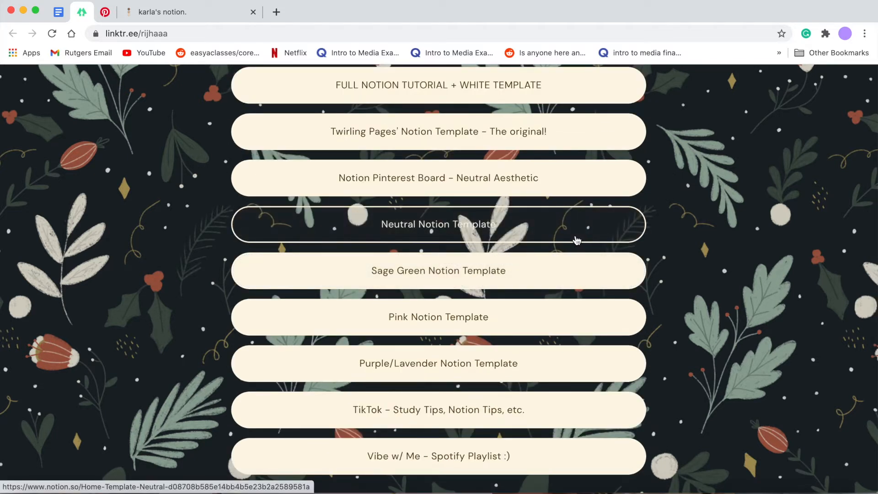
pyautogui.scroll(2, 704, 208)
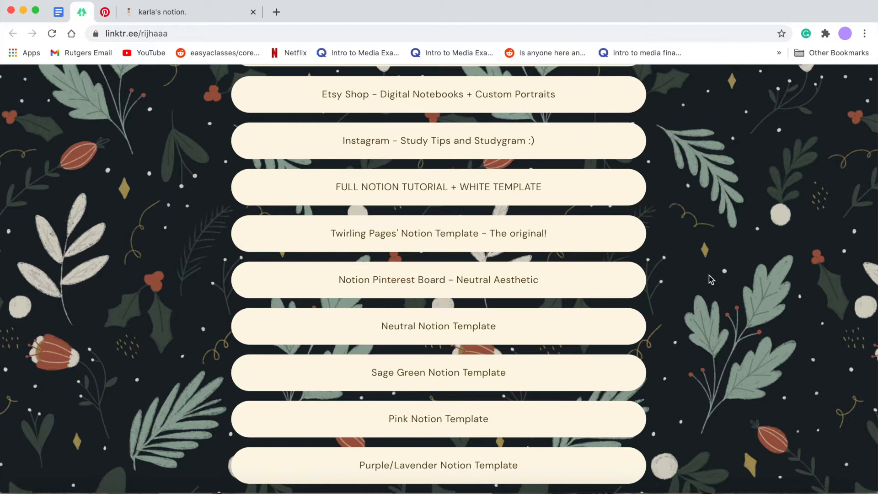
pyautogui.click(509, 331)
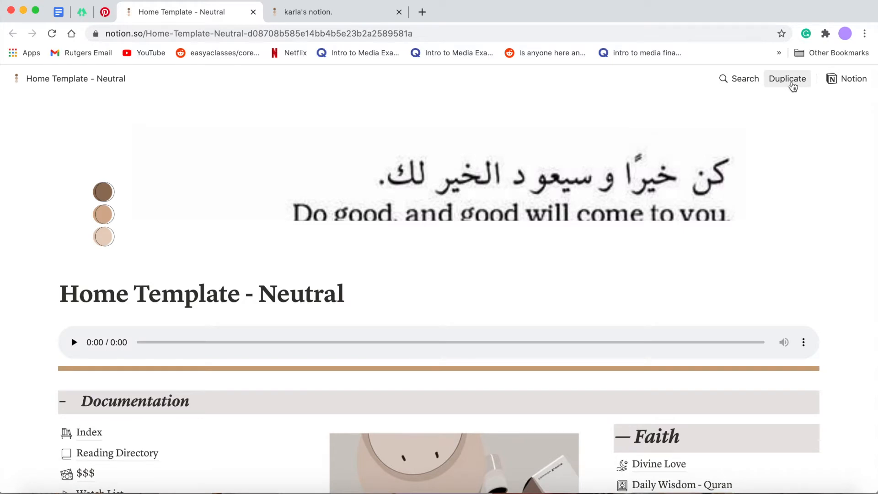
pyautogui.click(787, 78)
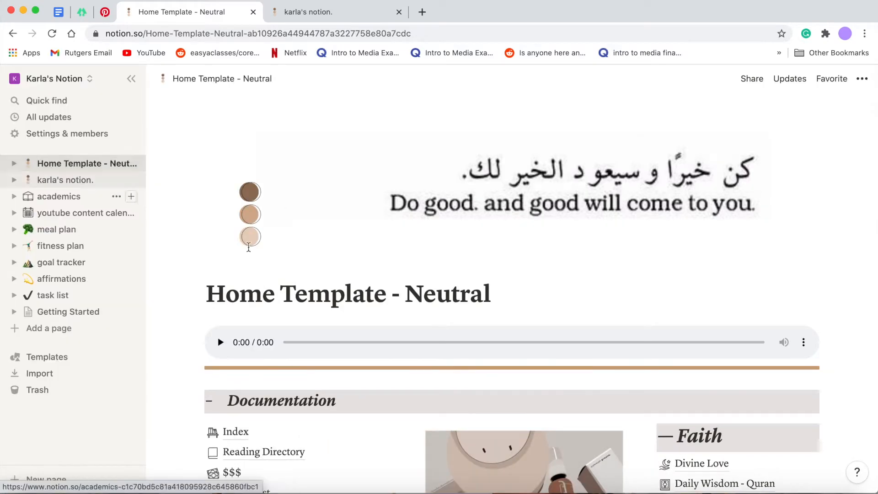
# Retitle the duplicated home template page with the owner's first name followed by "notion."
pyautogui.scroll(-2, 261, 260)
pyautogui.scroll(2, 331, 186)
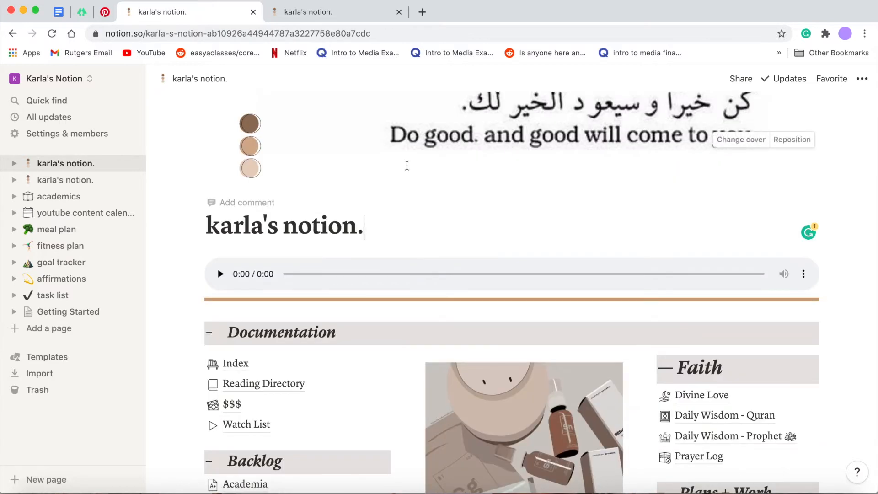
pyautogui.scroll(-2, 279, 300)
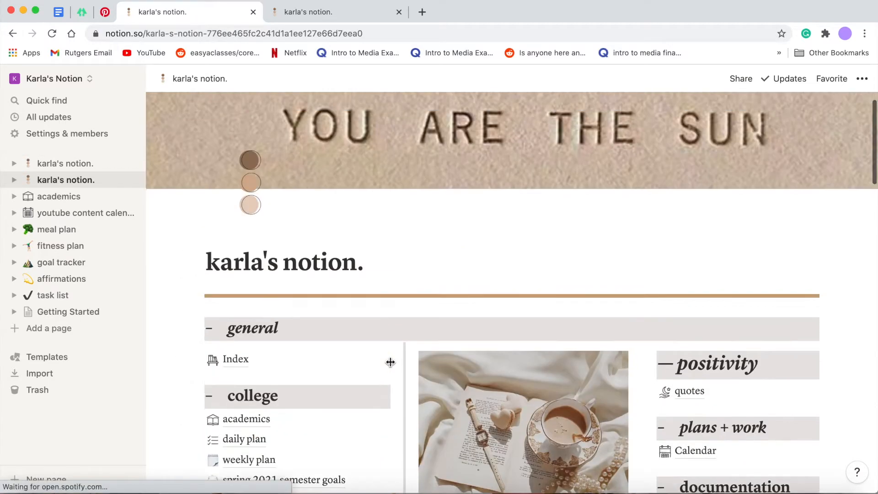
# Look over the customized home page's sections and open the academics page listed under college
pyautogui.scroll(-3, 390, 363)
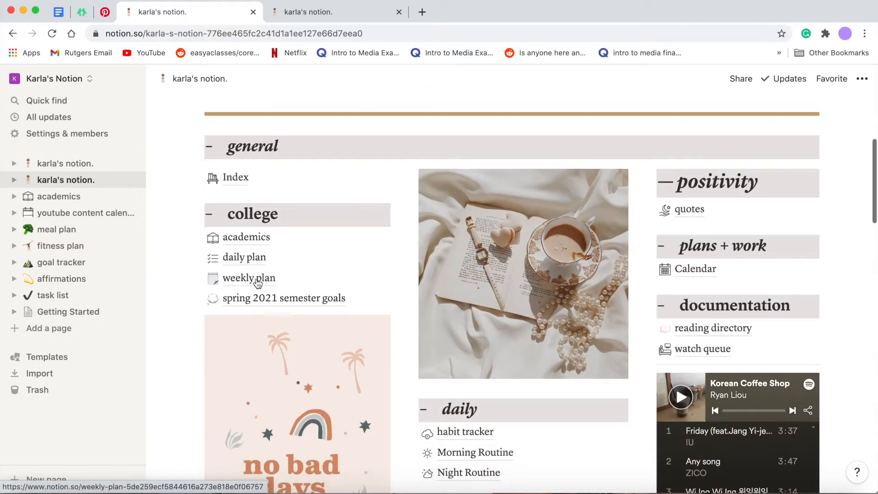
pyautogui.scroll(-1, 267, 184)
pyautogui.scroll(1, 267, 185)
pyautogui.scroll(1, 237, 246)
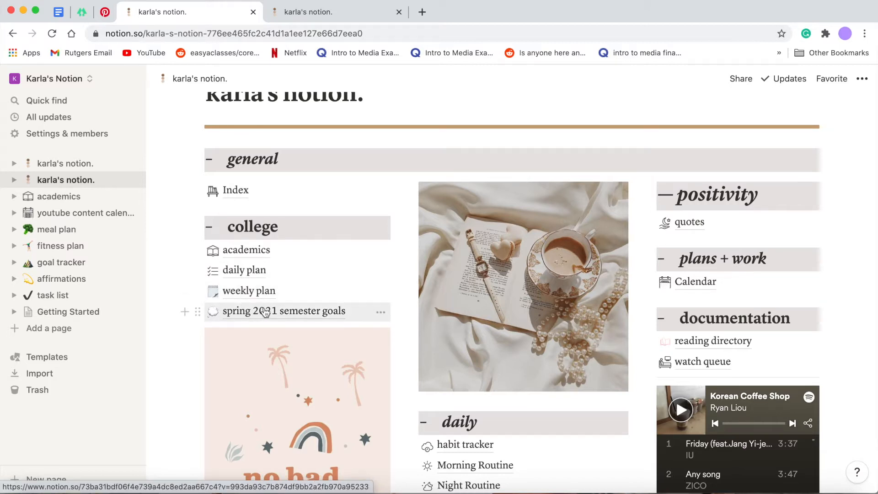
pyautogui.click(247, 250)
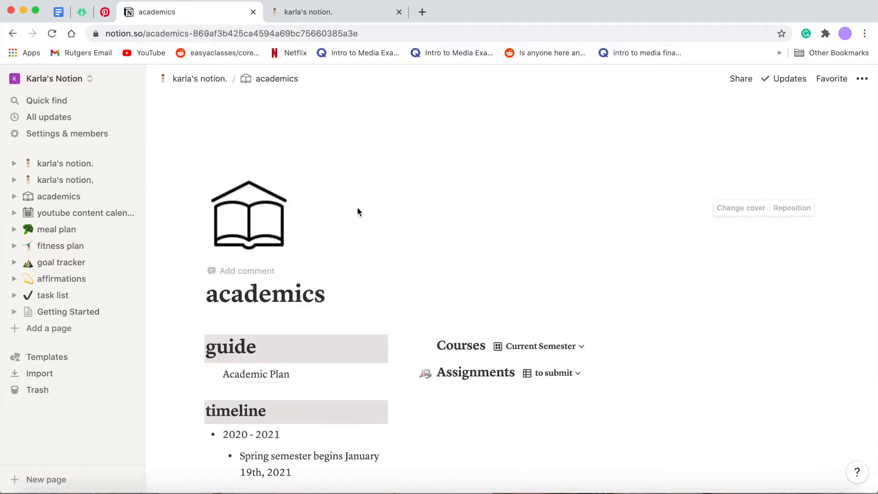
pyautogui.scroll(-3, 355, 325)
pyautogui.scroll(-1, 338, 405)
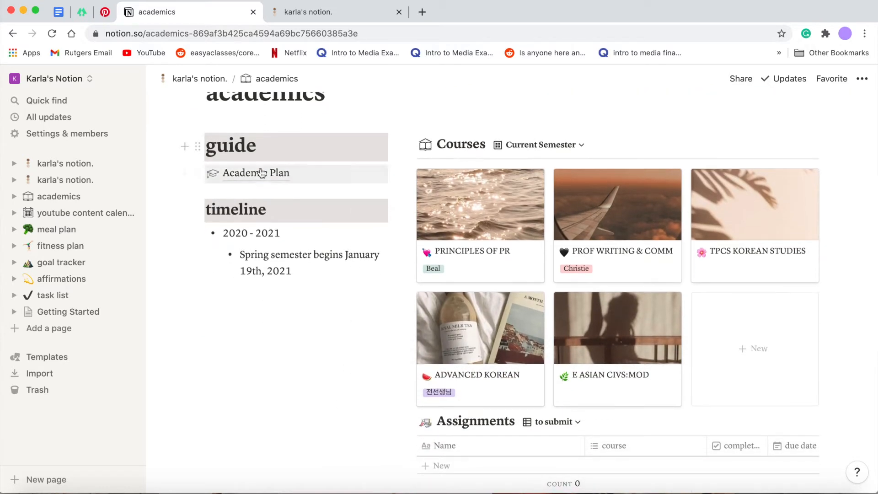
# View the Academic Plan page, and review the timeline and Current Semester courses on the academics page
pyautogui.click(262, 174)
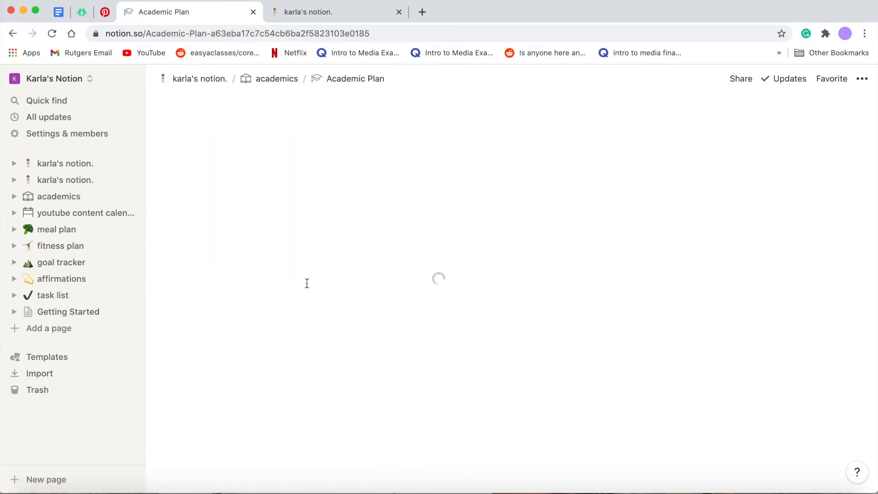
pyautogui.scroll(-1, 320, 229)
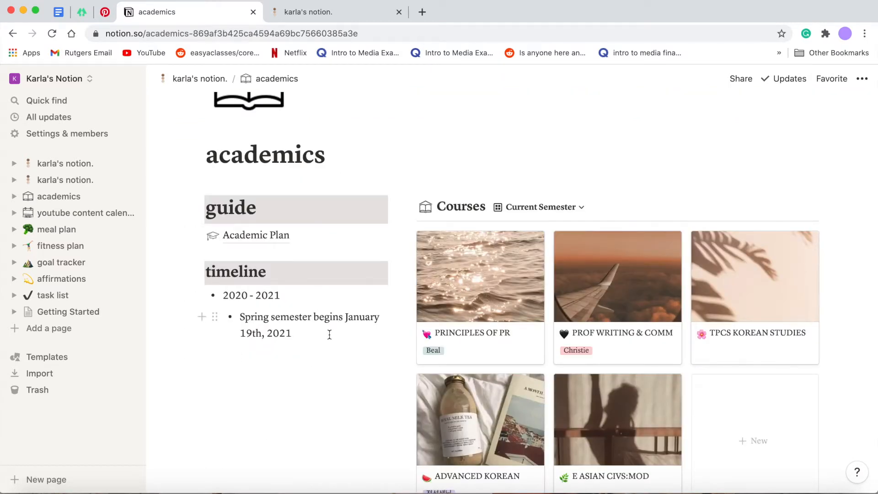
pyautogui.scroll(-2, 330, 335)
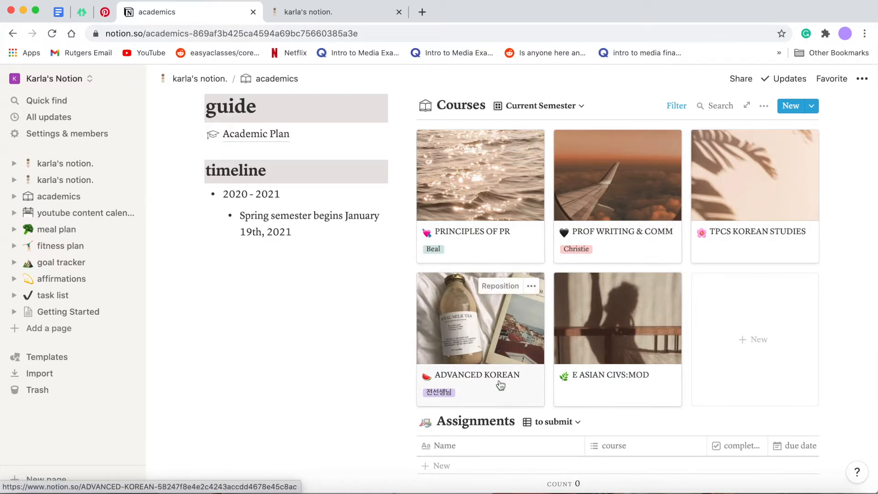
pyautogui.scroll(2, 501, 385)
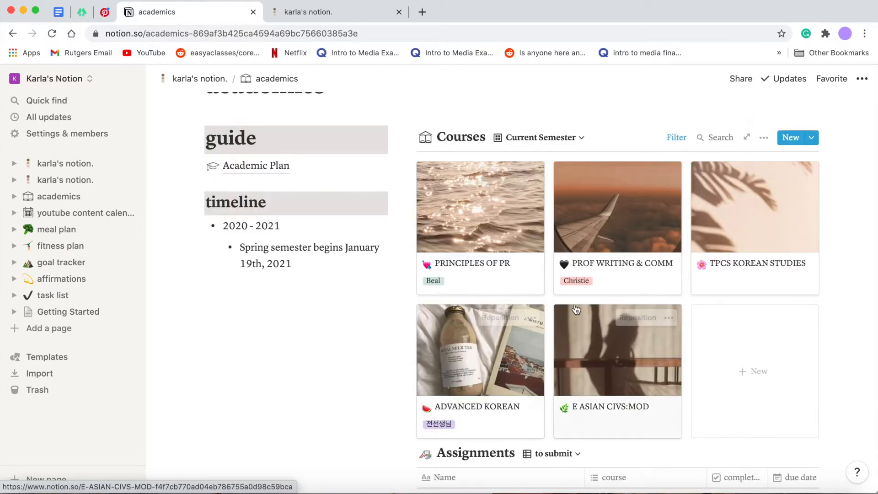
# Open the PRINCIPLES OF PR course and examine its cover image sources: Gallery, Upload, Link and Unsplash
pyautogui.click(476, 265)
pyautogui.scroll(-3, 473, 268)
pyautogui.scroll(3, 473, 263)
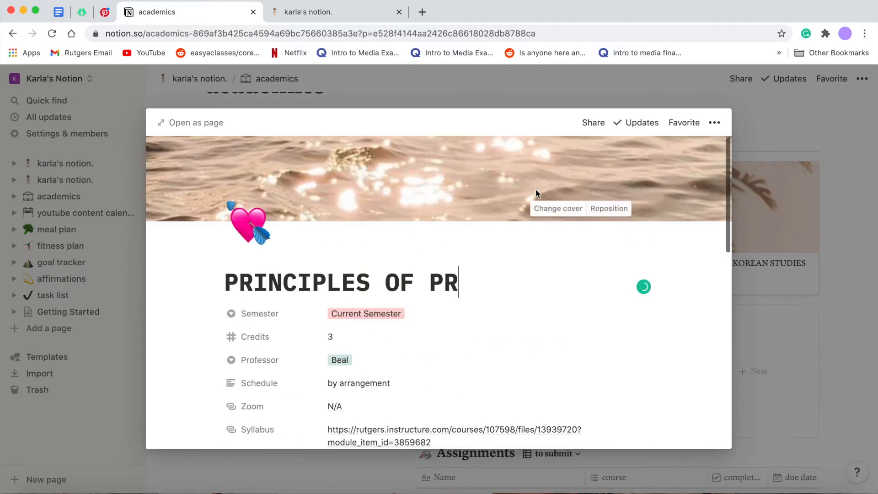
pyautogui.click(565, 210)
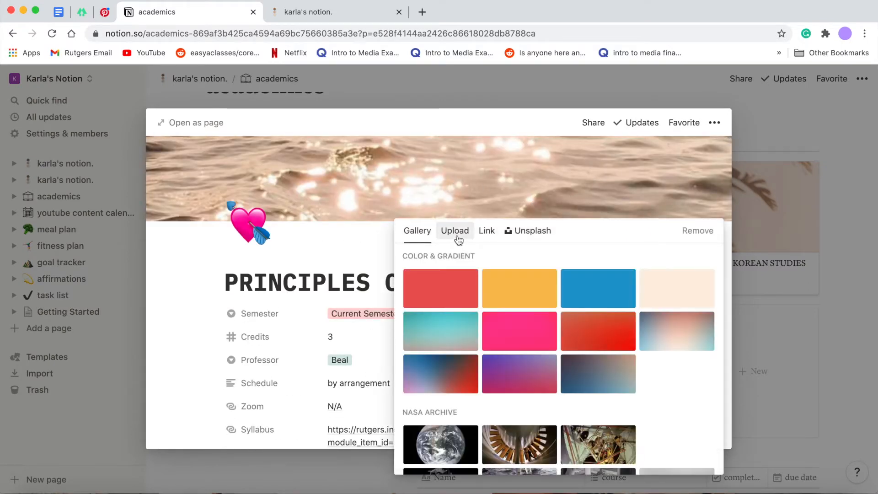
pyautogui.click(456, 236)
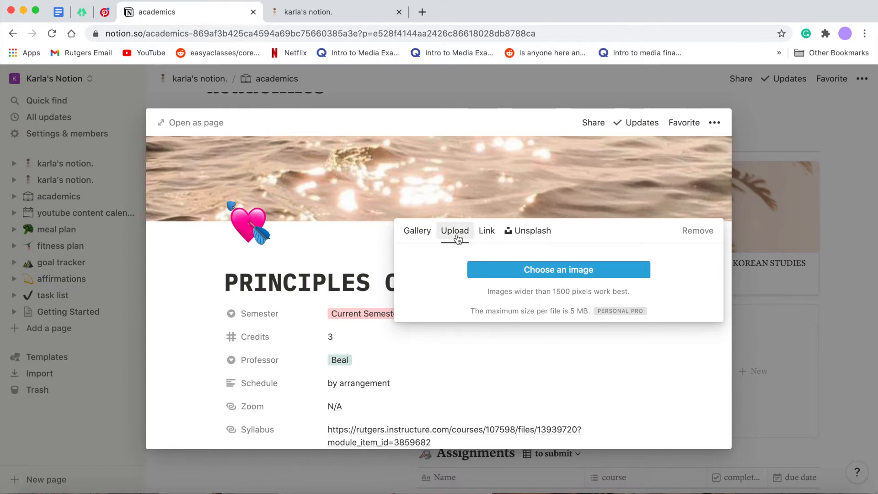
pyautogui.click(416, 233)
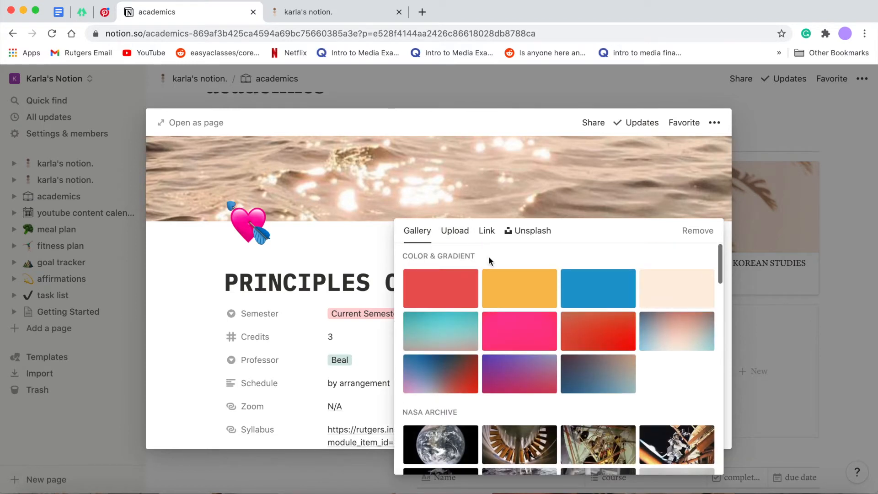
pyautogui.scroll(-1, 491, 268)
pyautogui.click(488, 231)
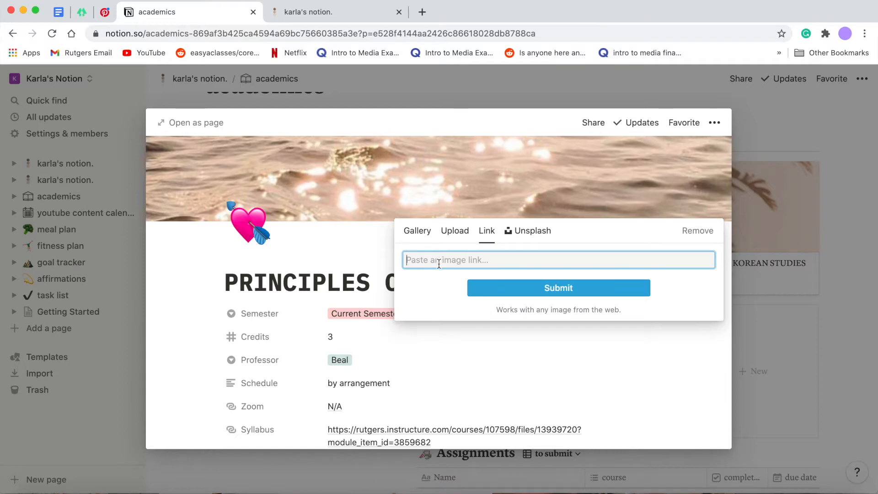
pyautogui.click(508, 241)
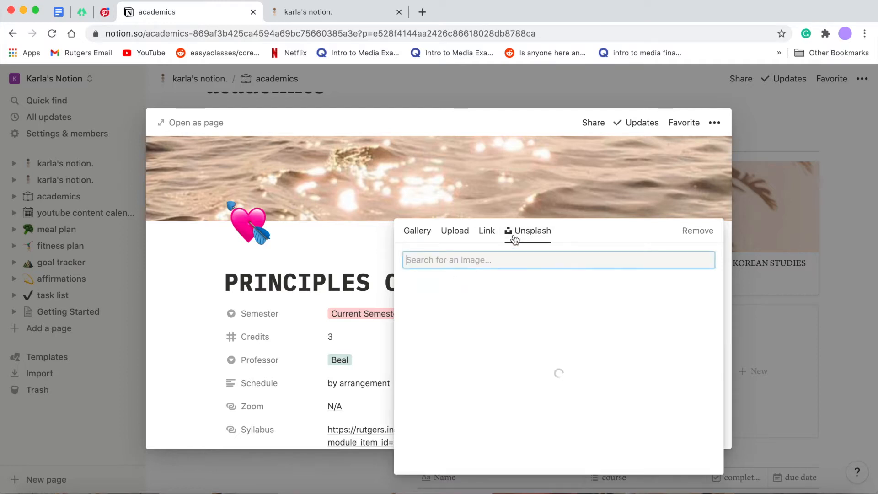
pyautogui.click(305, 307)
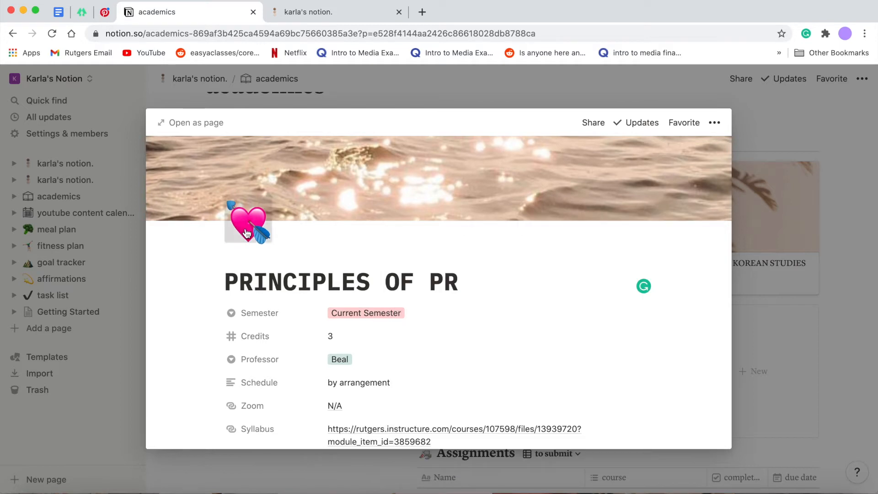
# Browse the emoji choices for the course's icon and the options of its Semester property
pyautogui.click(246, 231)
pyautogui.scroll(-5, 182, 360)
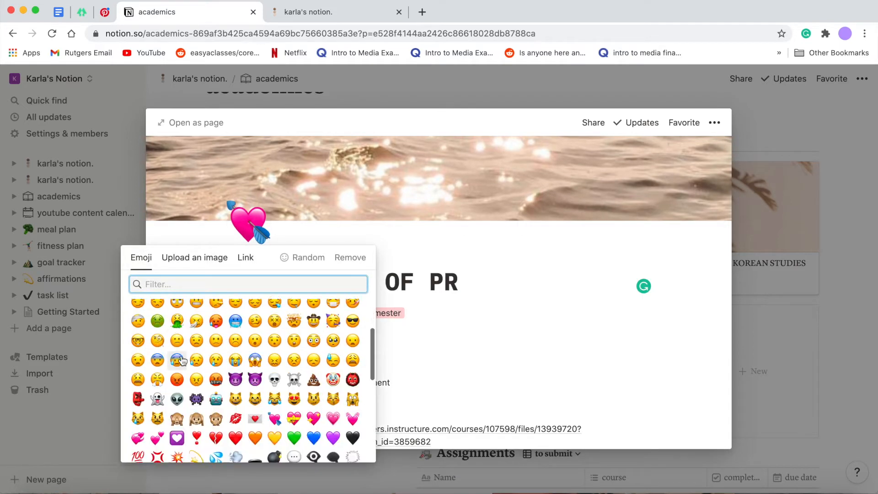
pyautogui.click(378, 269)
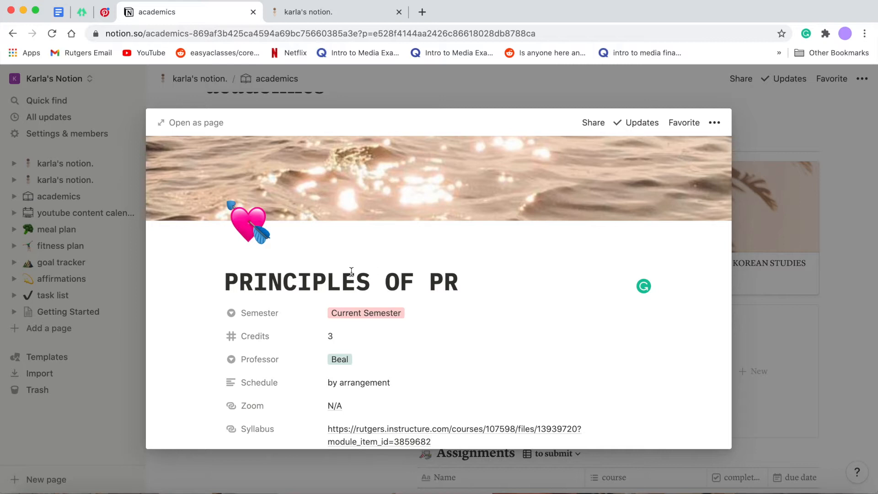
pyautogui.scroll(-2, 296, 267)
pyautogui.click(369, 267)
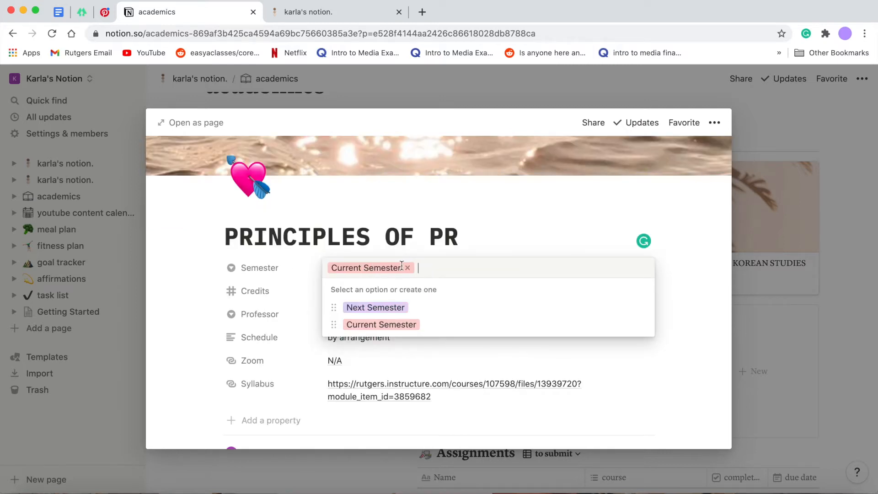
pyautogui.click(489, 249)
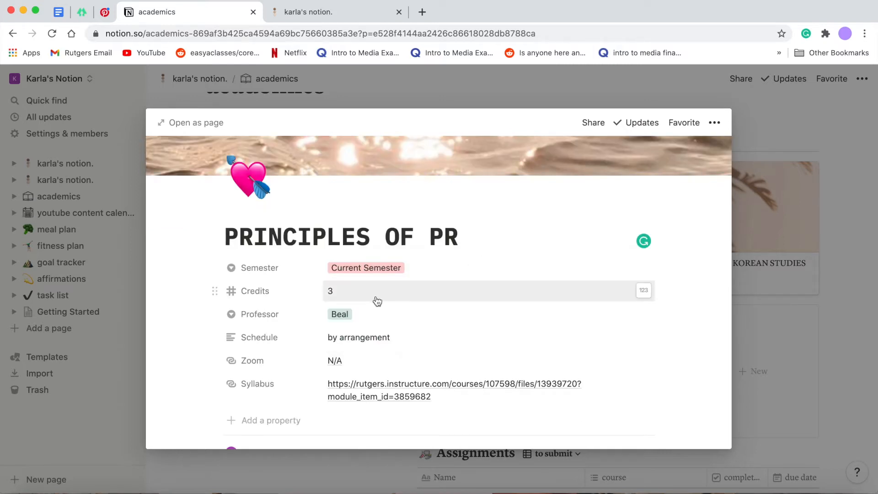
# Review the PRINCIPLES OF PR properties and page sections, opening the syllabus link along the way
pyautogui.scroll(-1, 371, 303)
pyautogui.scroll(-2, 371, 303)
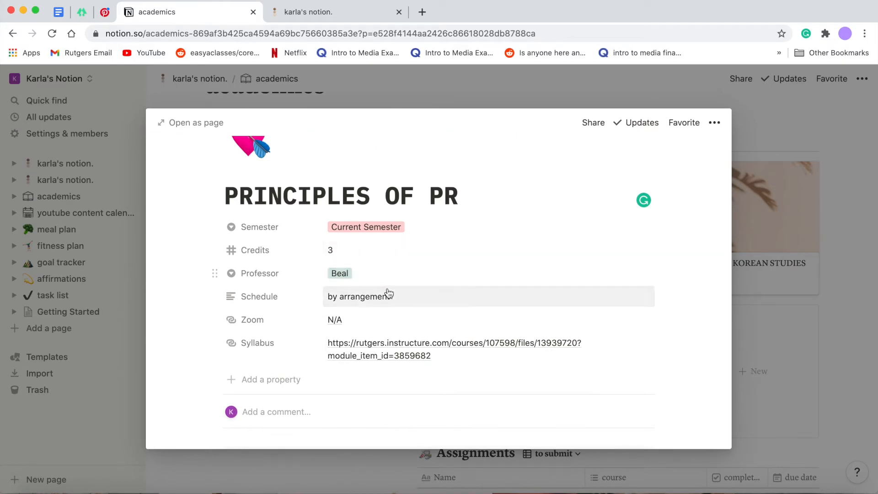
pyautogui.scroll(-3, 348, 248)
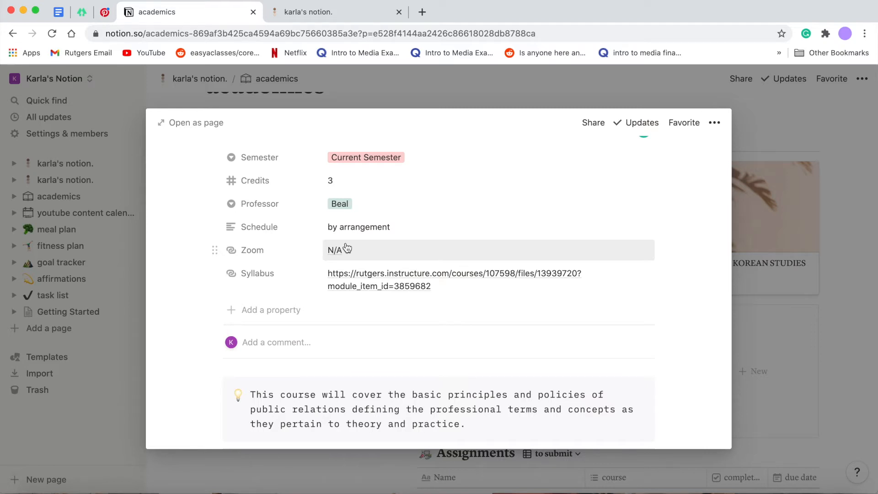
pyautogui.click(388, 273)
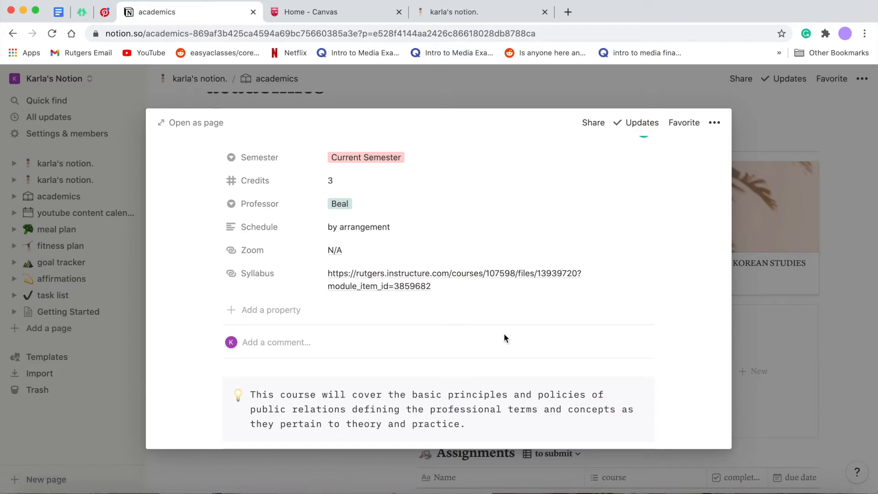
pyautogui.scroll(-3, 505, 337)
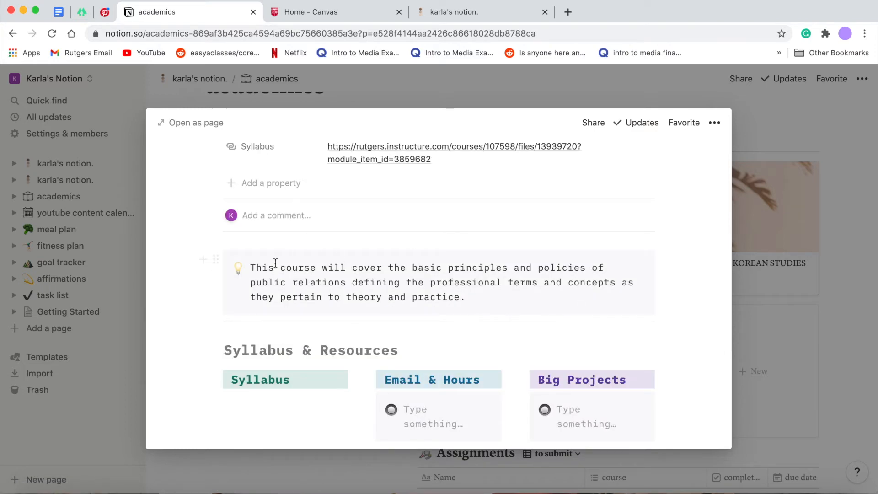
pyautogui.scroll(-3, 302, 310)
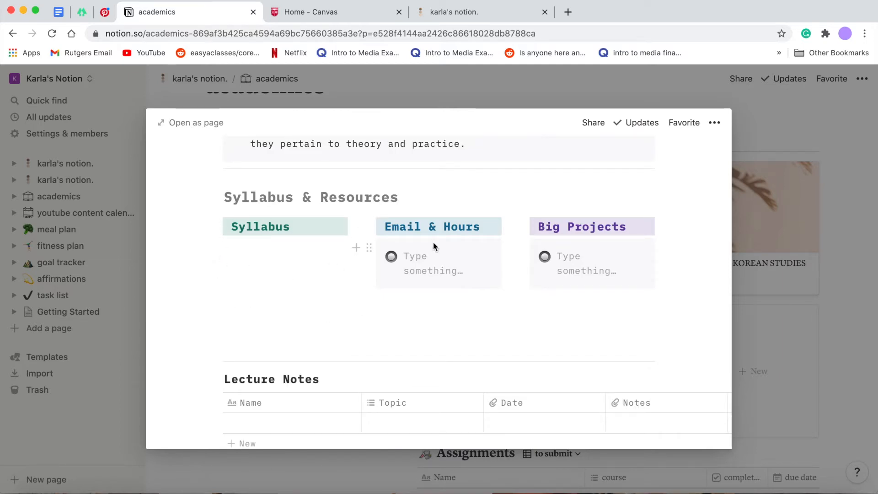
# Add a blank course to the Current Semester view of Courses and close its page
pyautogui.scroll(-2, 581, 173)
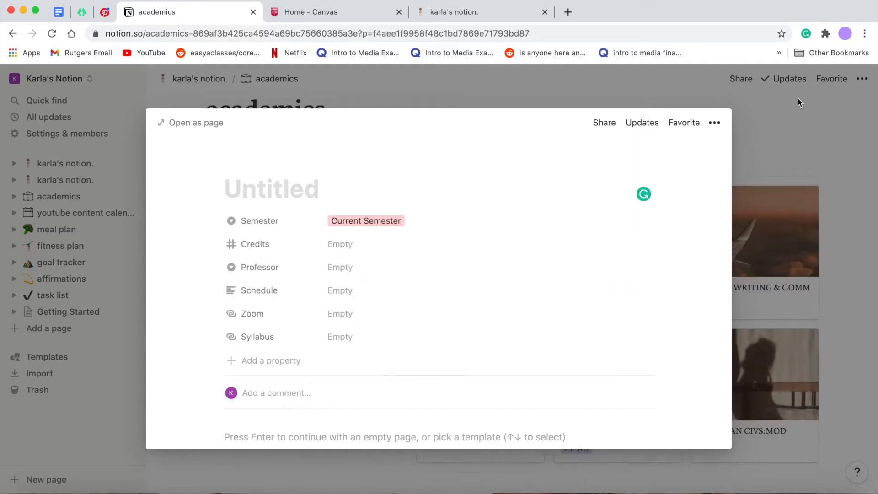
pyautogui.click(799, 99)
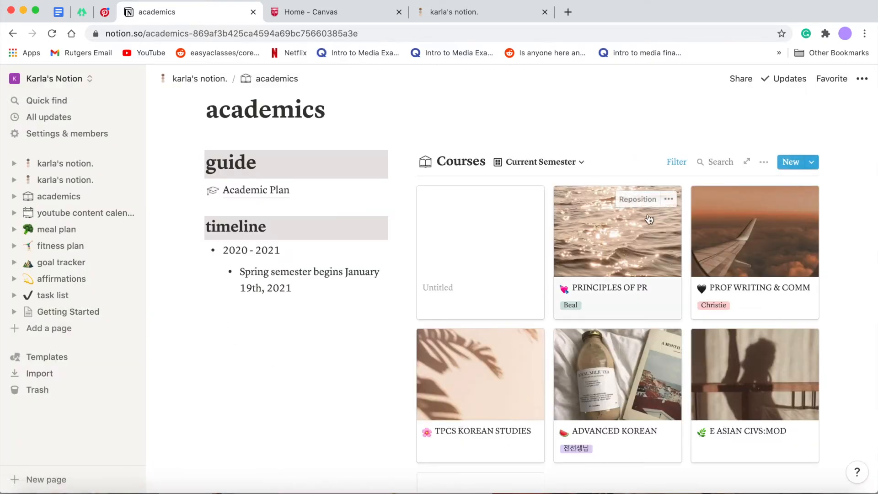
# Add a new course titled Spanish 101 to the Current Semester view and set its credits to 3
pyautogui.click(791, 163)
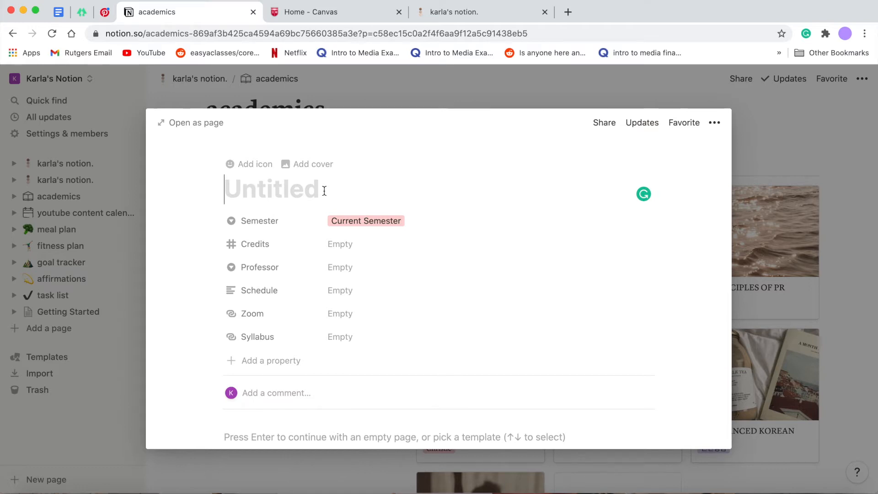
pyautogui.write('Spans')
pyautogui.press('BackSpace')
pyautogui.write('ish')
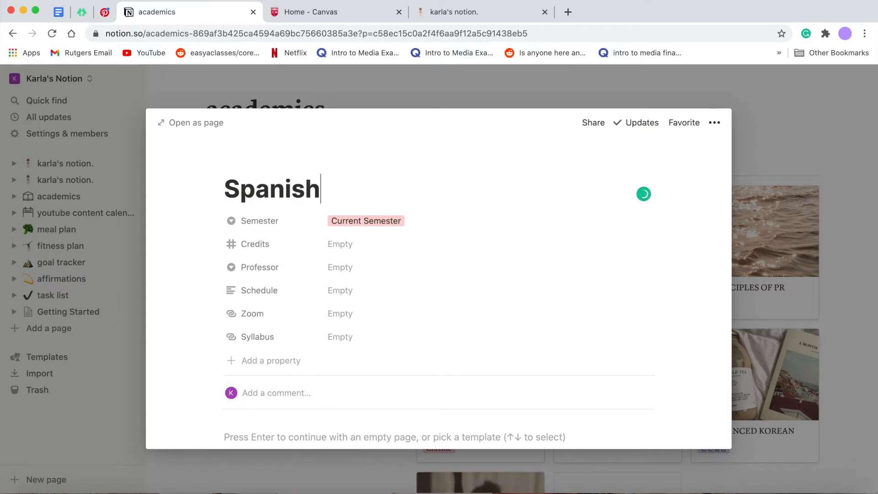
pyautogui.write(' 101')
pyautogui.click(332, 245)
pyautogui.write('3')
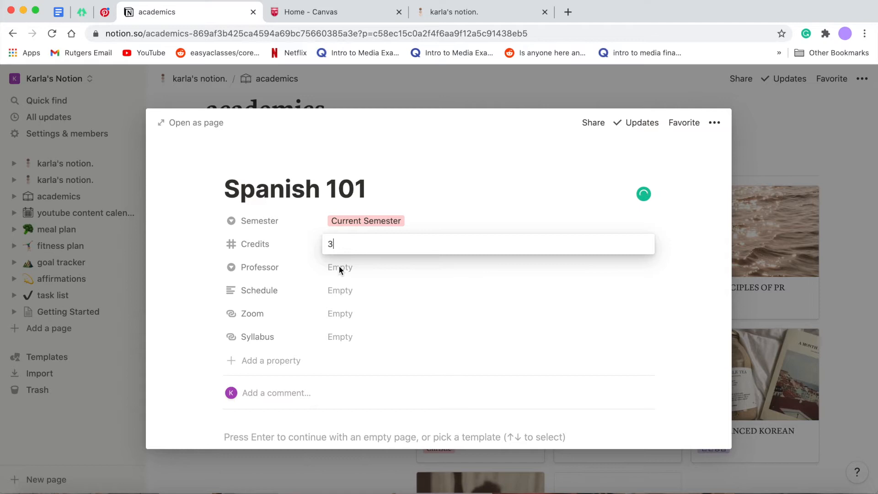
pyautogui.click(311, 286)
pyautogui.click(337, 293)
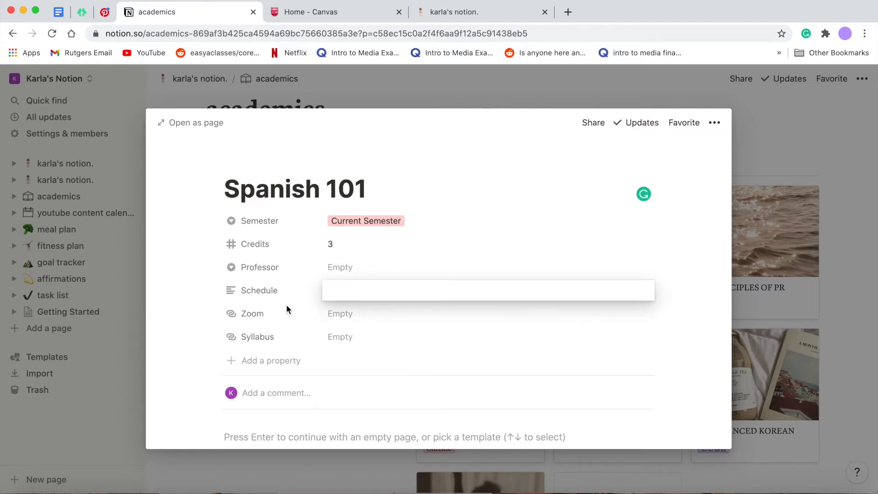
# Add a URL property named Website to the Spanish 101 course and open its value for editing
pyautogui.scroll(-2, 274, 320)
pyautogui.click(237, 329)
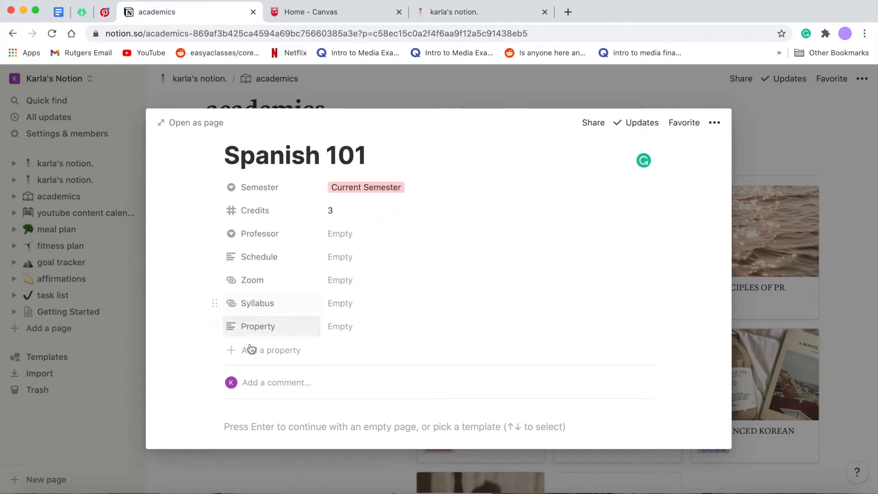
pyautogui.click(262, 332)
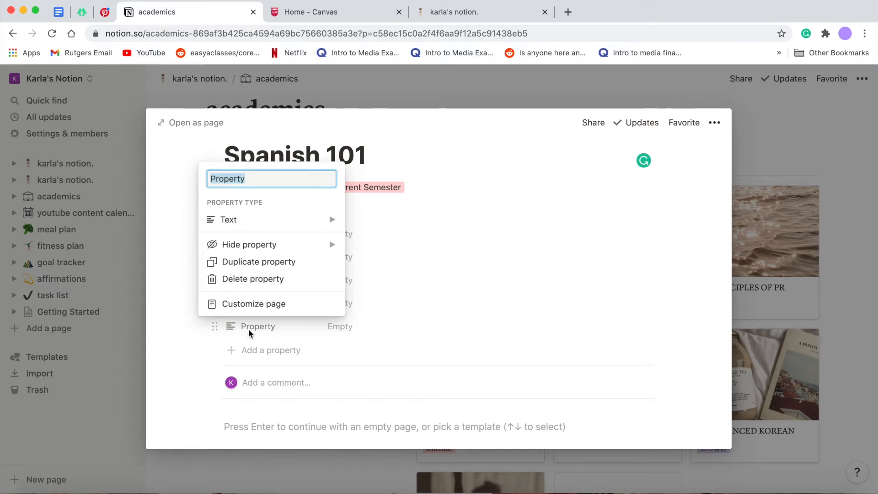
pyautogui.moveTo(261, 227)
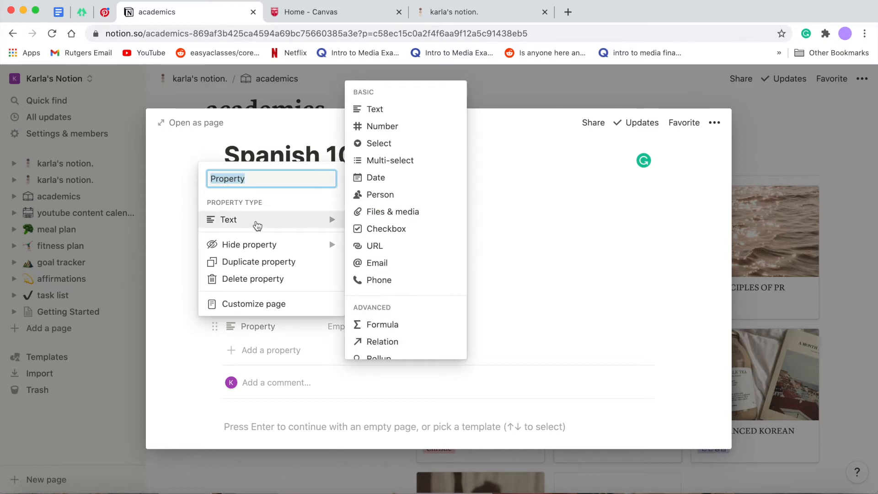
pyautogui.click(383, 246)
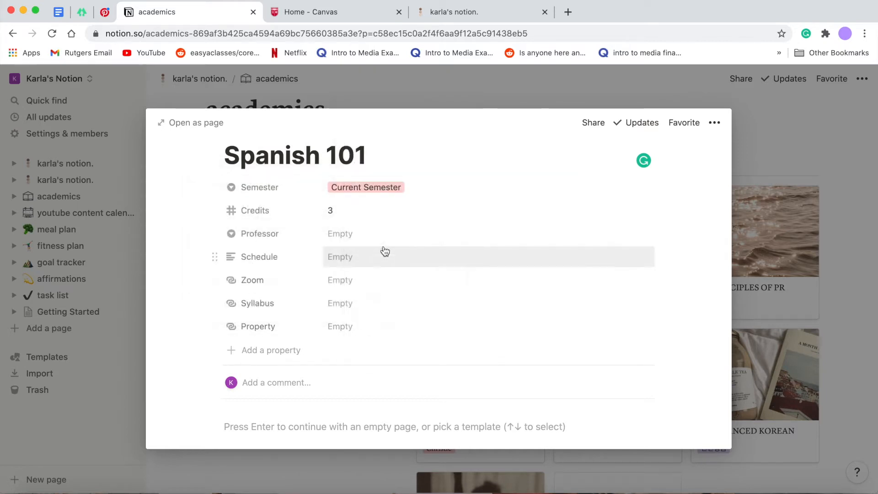
pyautogui.press('BackSpace')
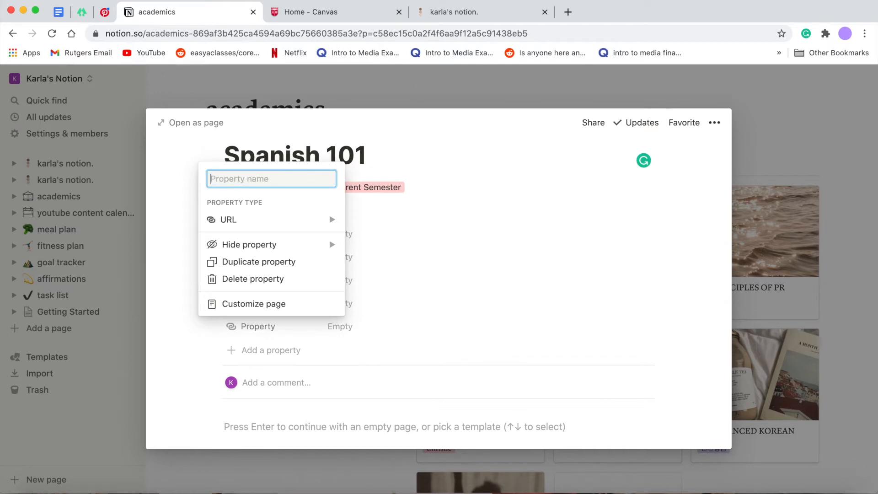
pyautogui.write('Websi')
pyautogui.press('Return')
pyautogui.click(352, 329)
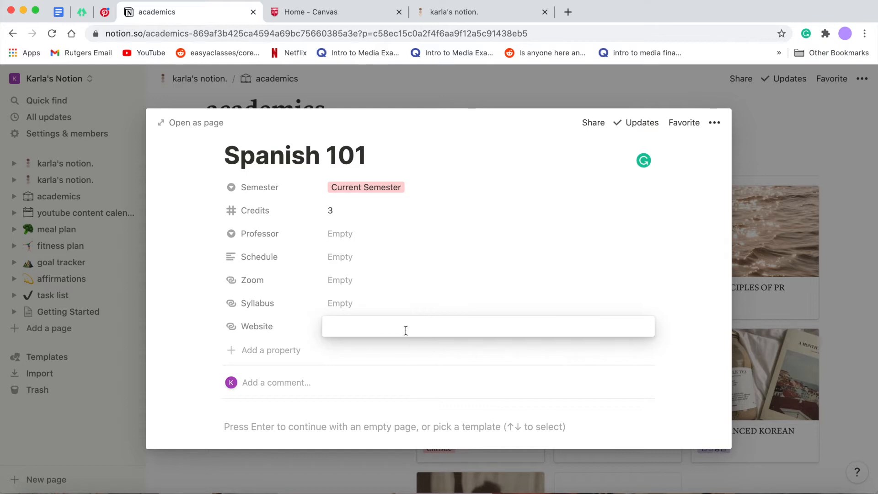
# Add a palm-tree island emoji icon and a cover image to the Spanish 101 page
pyautogui.click(240, 165)
pyautogui.click(240, 165)
pyautogui.click(245, 256)
# Change the Spanish 101 cover to the orange terrain image from the NASA Archive gallery and reposition it
pyautogui.click(568, 209)
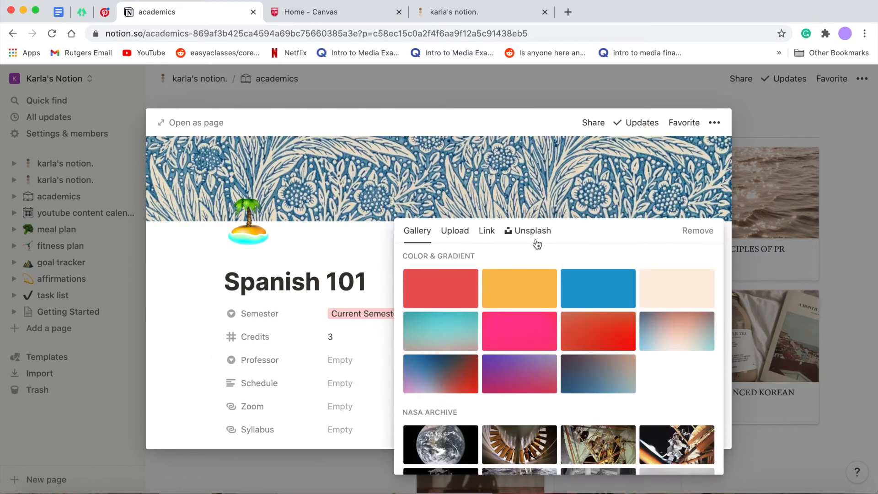
pyautogui.scroll(-3, 519, 412)
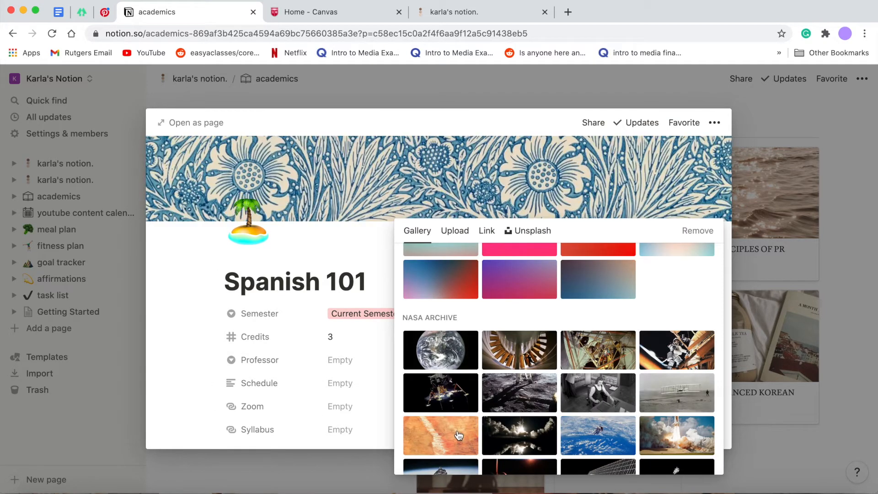
pyautogui.click(459, 435)
pyautogui.click(606, 210)
pyautogui.moveTo(460, 207); pyautogui.dragTo(496, 427)
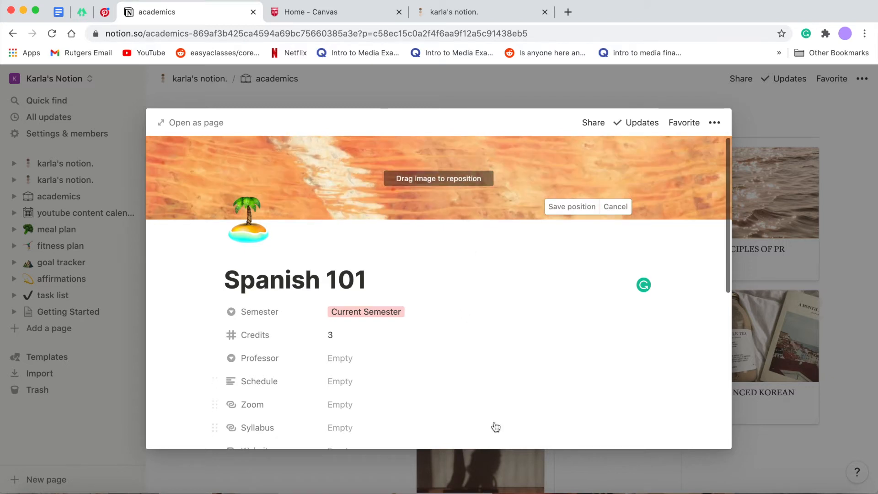
# Compare the Courses database in Board view and Table view, and switch back to the Current Semester view
pyautogui.scroll(-1, 496, 427)
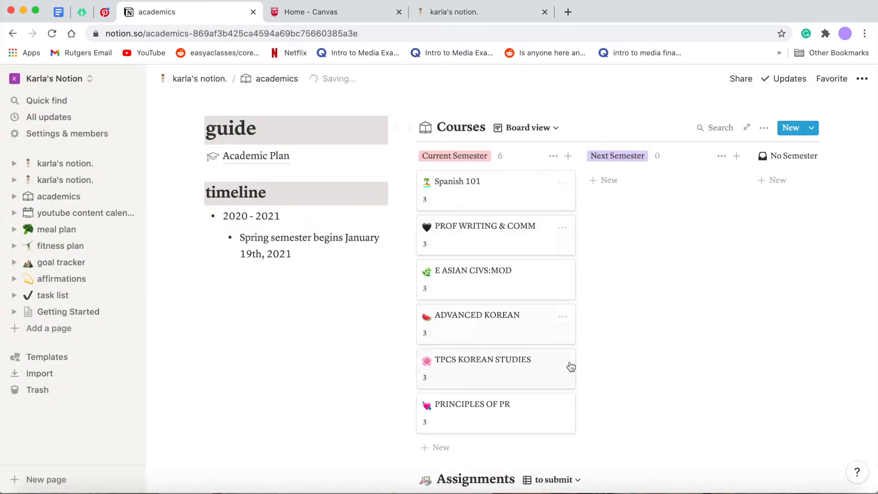
pyautogui.scroll(4, 624, 310)
pyautogui.click(526, 295)
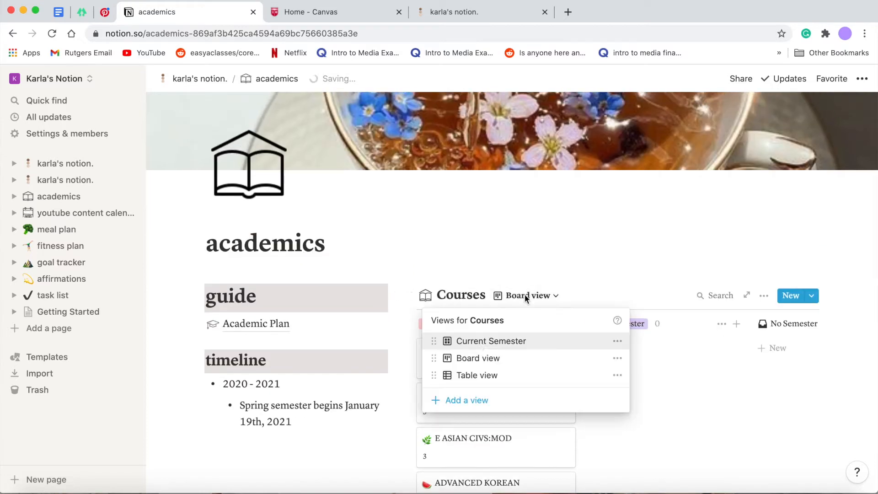
pyautogui.click(467, 375)
pyautogui.scroll(-3, 518, 252)
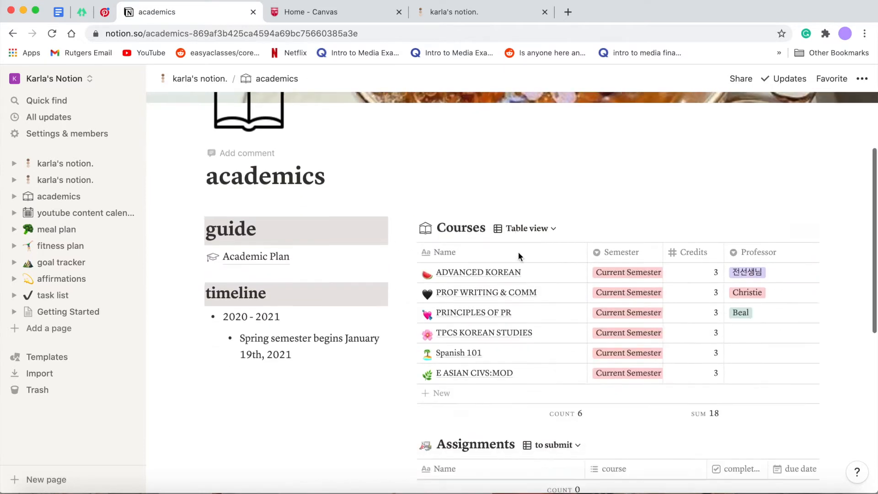
pyautogui.click(526, 206)
pyautogui.click(489, 251)
# Open the daily plan page from the home page and review its Priorities and Other to-dos and today's schedule
pyautogui.scroll(-3, 540, 197)
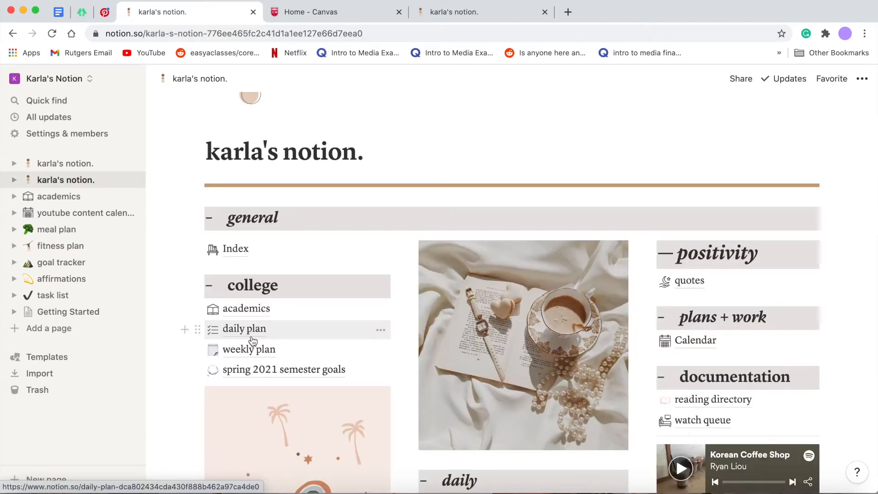
pyautogui.click(249, 329)
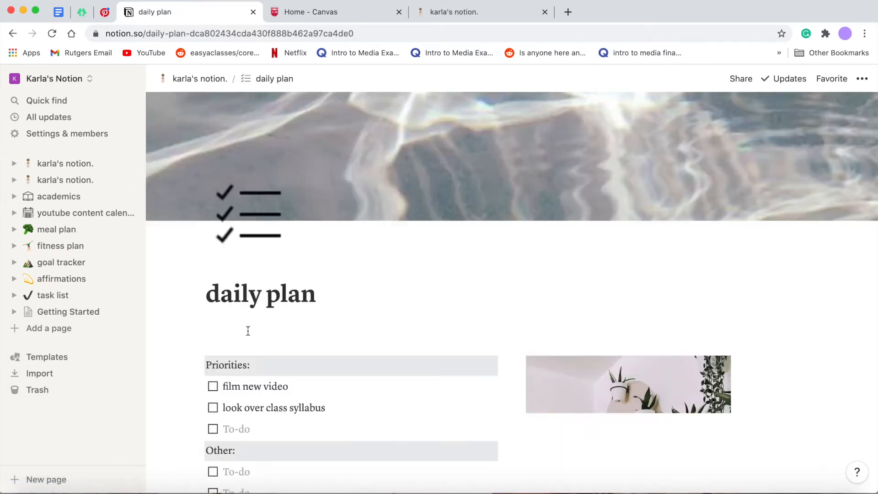
pyautogui.scroll(-5, 248, 330)
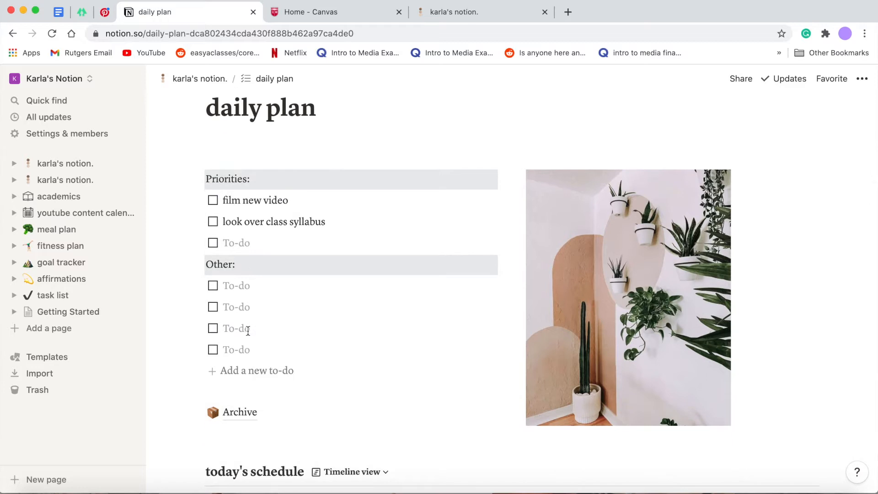
pyautogui.scroll(1, 248, 330)
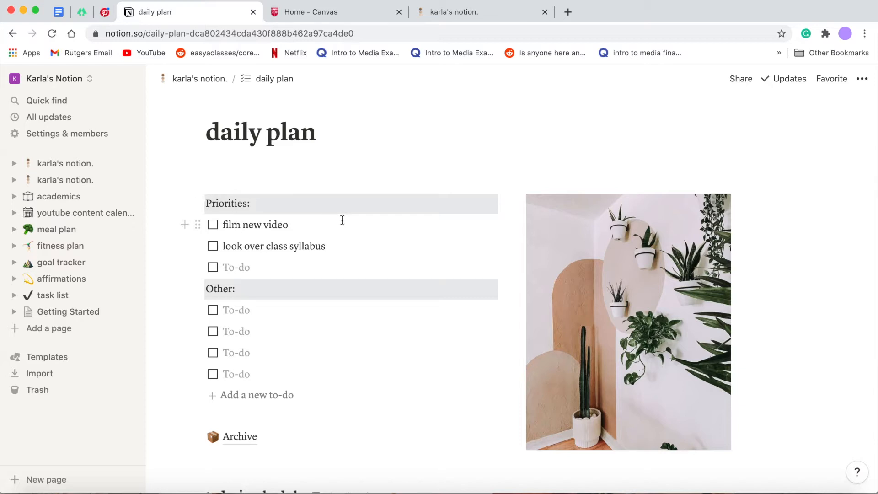
pyautogui.scroll(-2, 294, 274)
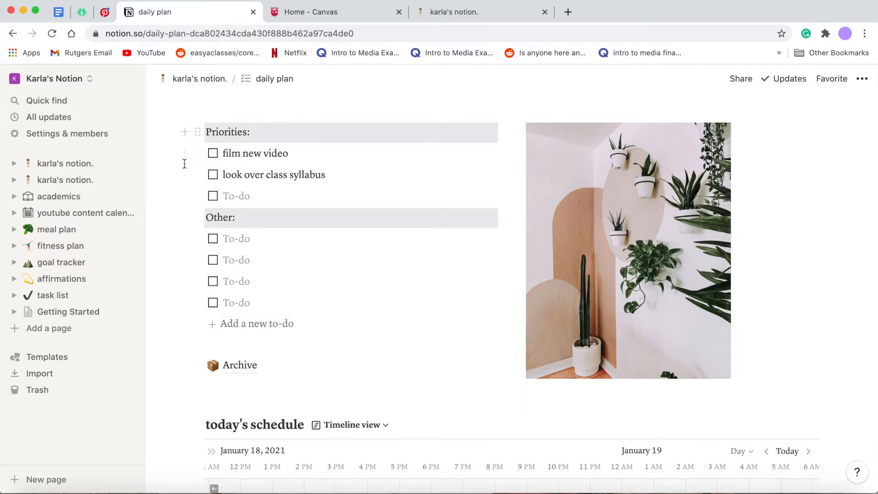
pyautogui.scroll(-5, 297, 129)
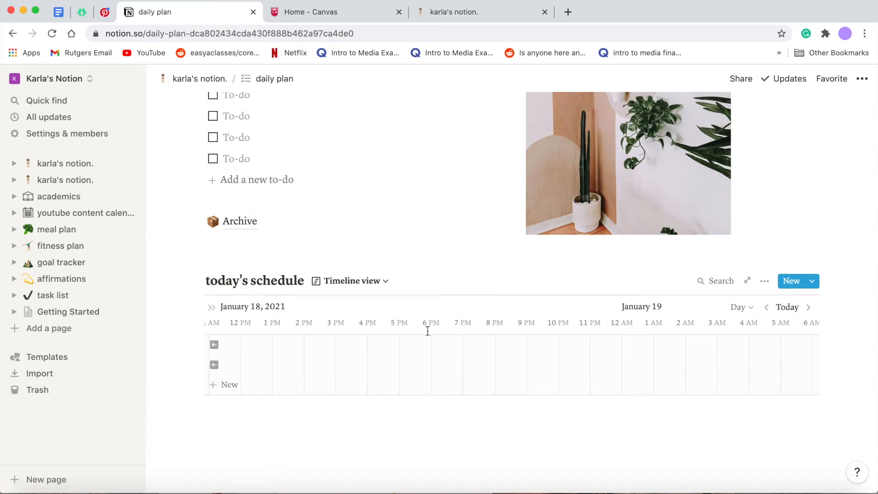
# Add an "eat dinner" entry to today's schedule timeline and place it from about 6 PM to 7:30 PM on January 18
pyautogui.click(345, 280)
pyautogui.click(302, 343)
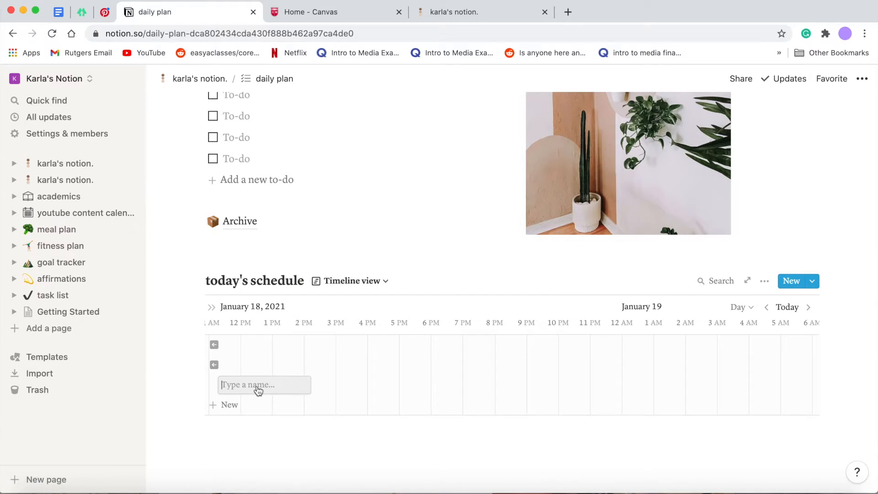
pyautogui.click(255, 388)
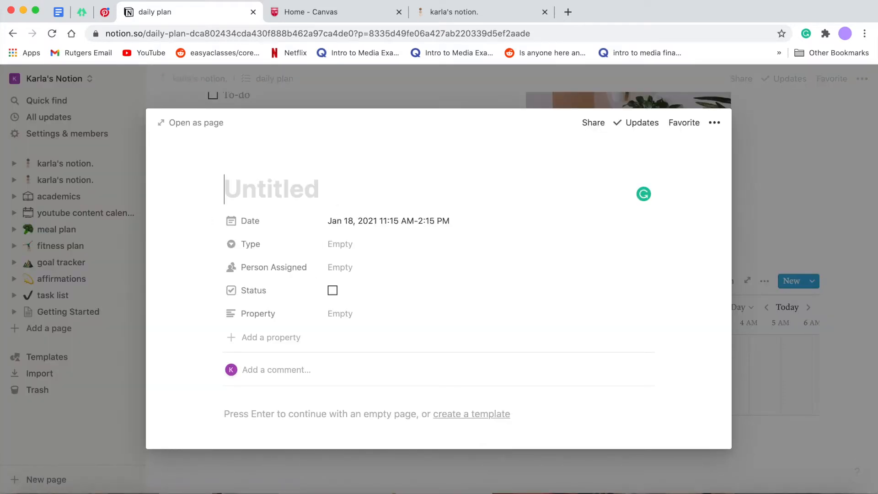
pyautogui.write('eat dinner')
pyautogui.press('Escape')
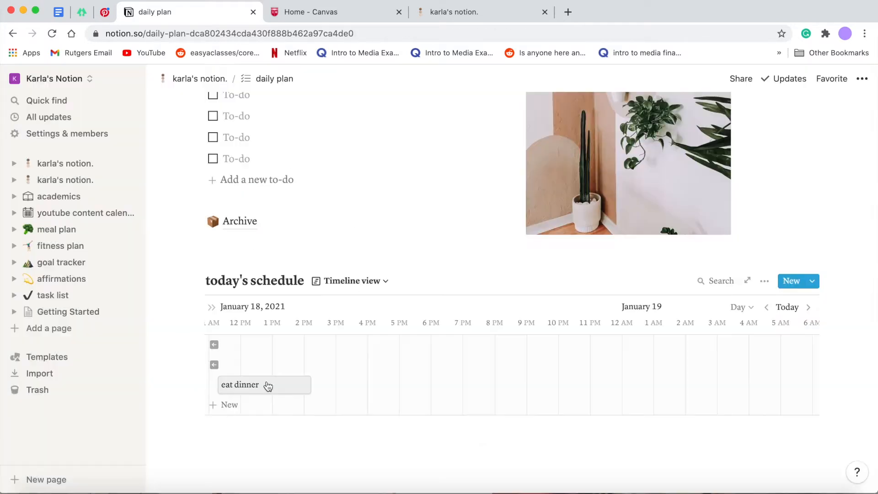
pyautogui.moveTo(251, 384); pyautogui.dragTo(460, 369)
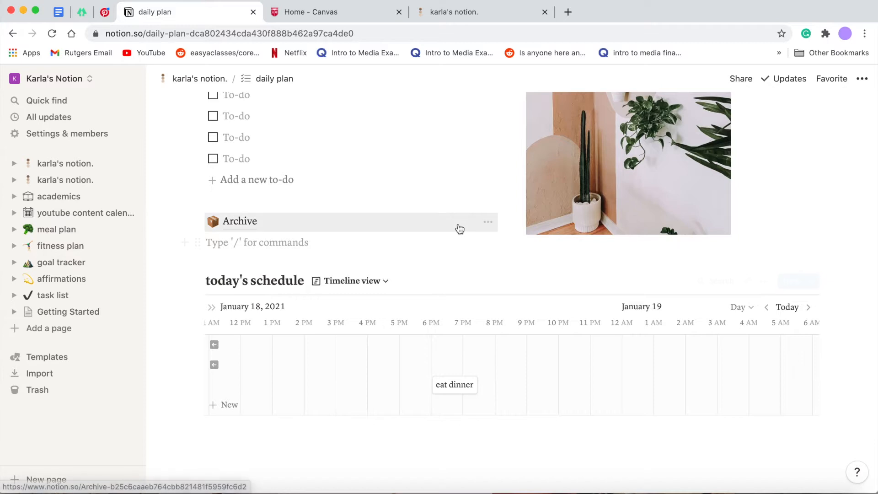
# Open the weekly plan page from the home page and review the to-do lists for each day and Upcoming Next Week
pyautogui.scroll(-2, 238, 397)
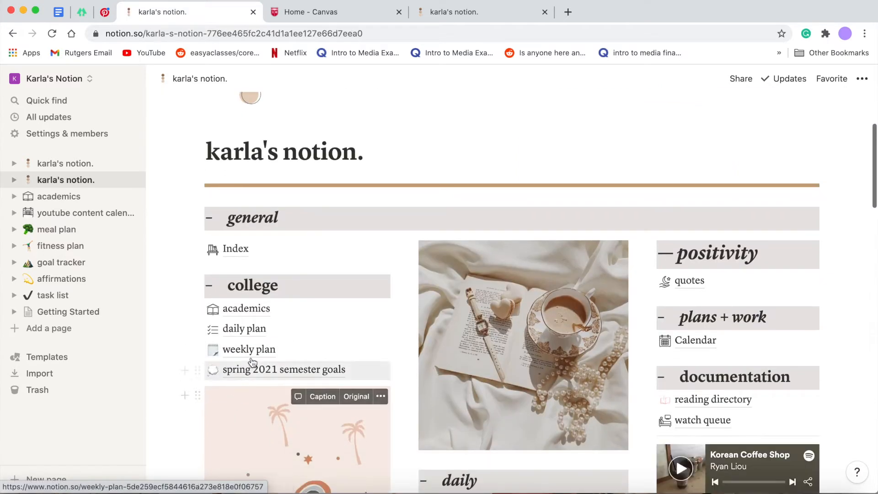
pyautogui.click(246, 352)
pyautogui.scroll(-2, 312, 333)
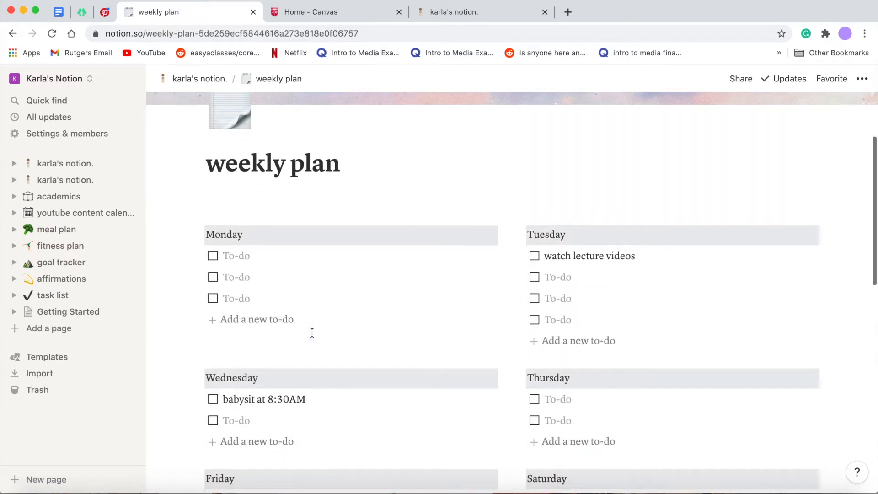
pyautogui.scroll(-1, 311, 333)
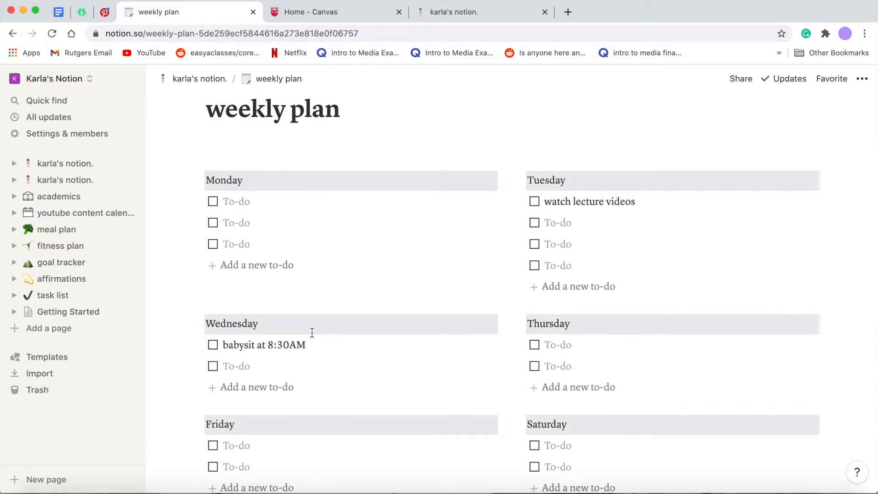
pyautogui.scroll(-1, 658, 154)
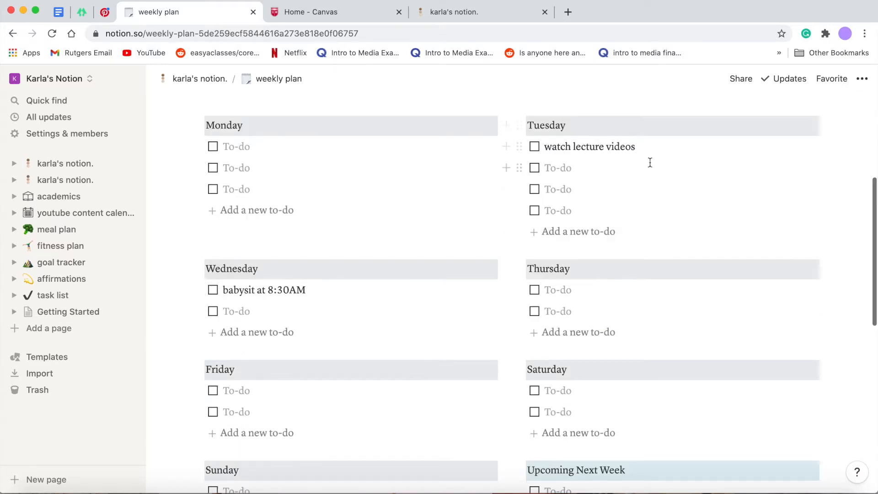
pyautogui.scroll(-1, 203, 270)
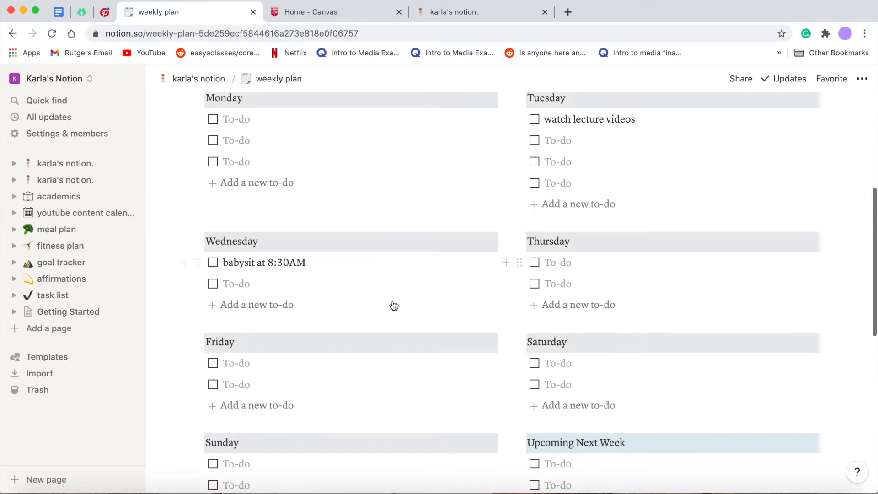
pyautogui.scroll(-2, 393, 305)
pyautogui.scroll(-2, 580, 192)
pyautogui.scroll(2, 581, 198)
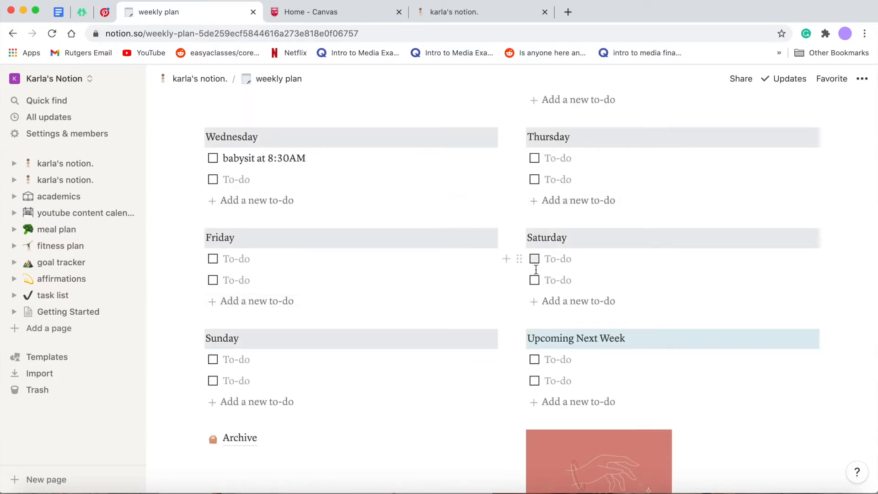
# Return to the home page and open the spring 2021 semester goals list in the college section
pyautogui.scroll(-5, 629, 299)
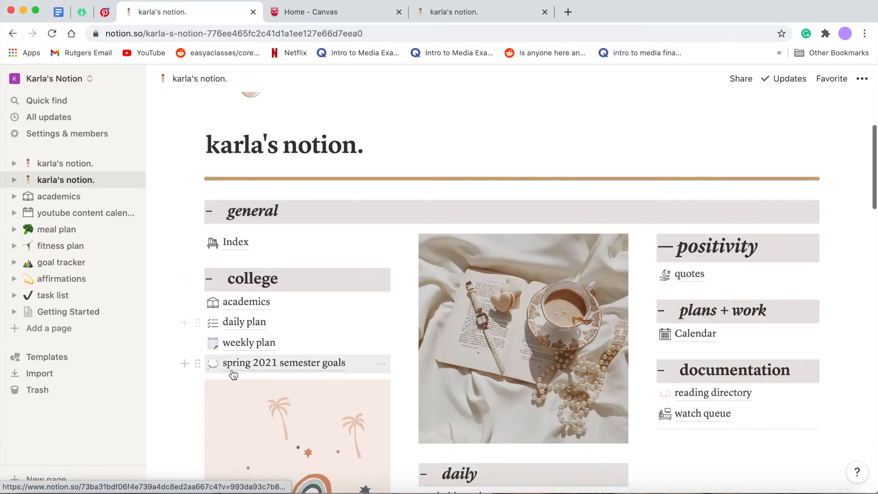
pyautogui.scroll(-1, 231, 374)
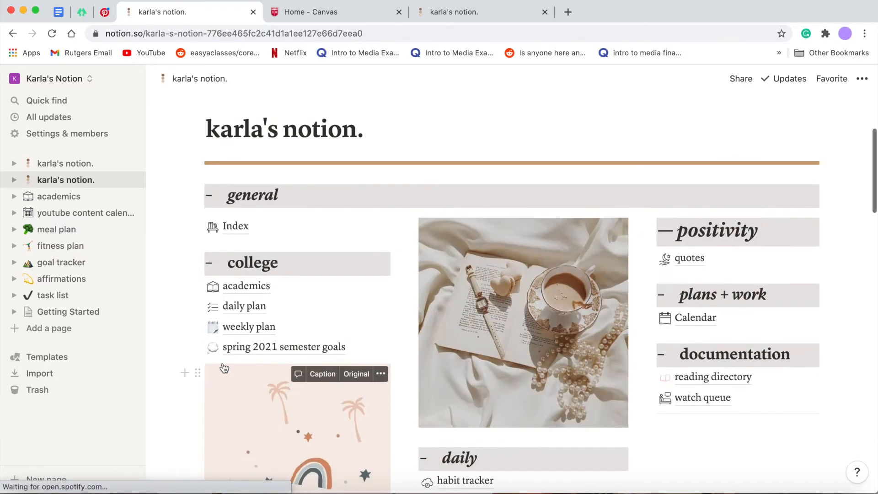
pyautogui.click(246, 350)
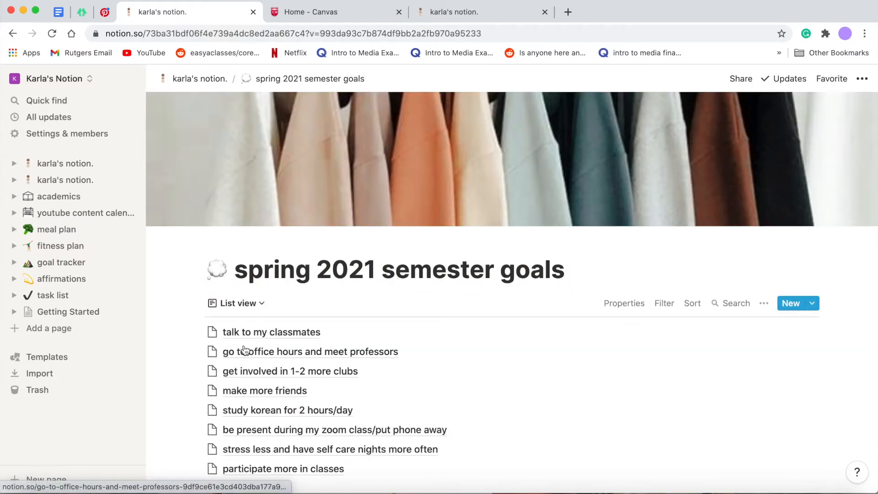
# Look through the semester goals in board, gallery and table views, and return to the list view
pyautogui.scroll(-3, 263, 379)
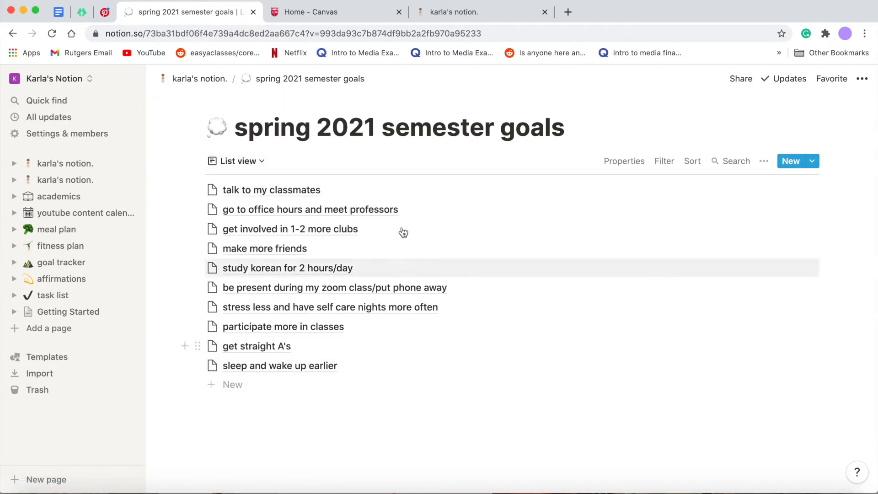
pyautogui.click(250, 163)
pyautogui.click(197, 234)
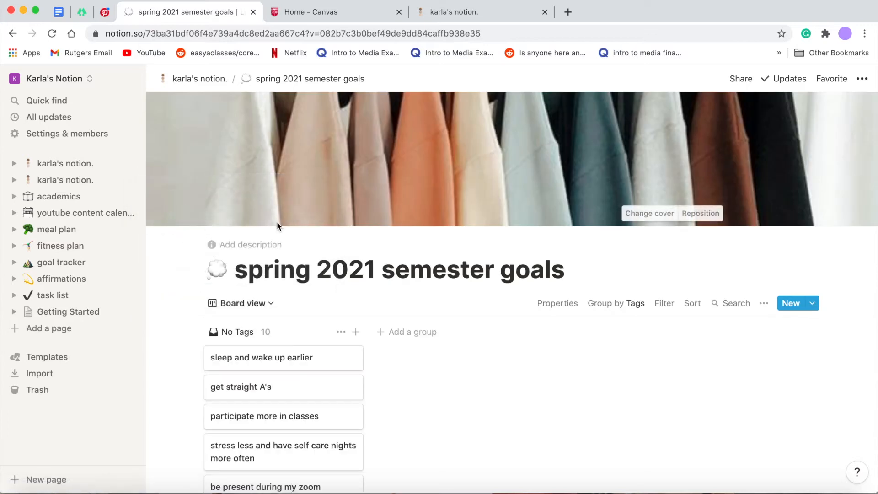
pyautogui.scroll(-3, 277, 226)
pyautogui.click(243, 189)
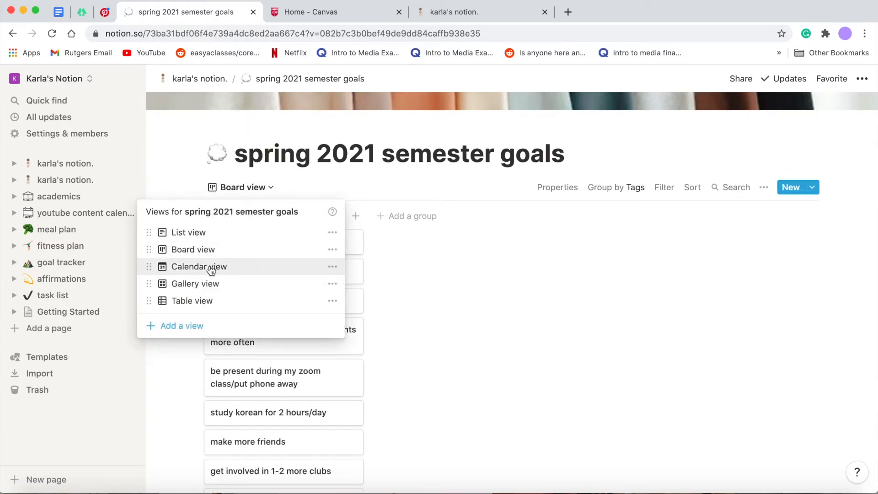
pyautogui.click(202, 282)
pyautogui.click(244, 193)
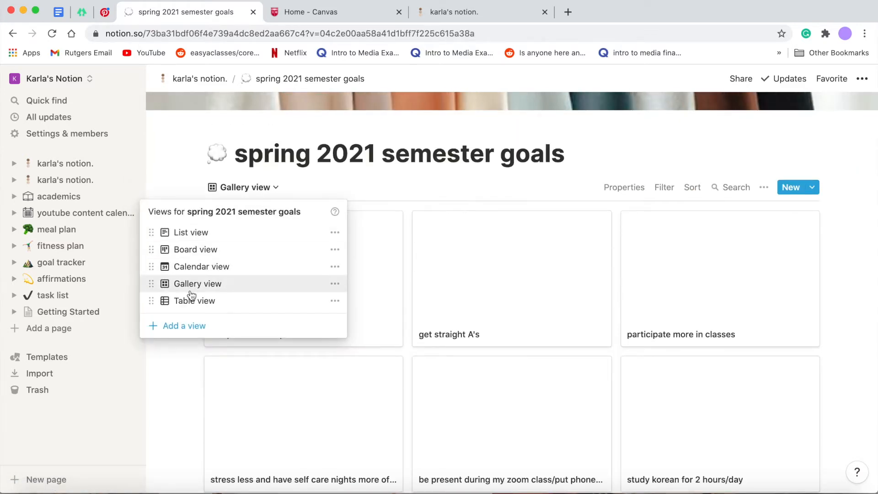
pyautogui.click(185, 300)
pyautogui.scroll(-3, 303, 232)
pyautogui.click(245, 192)
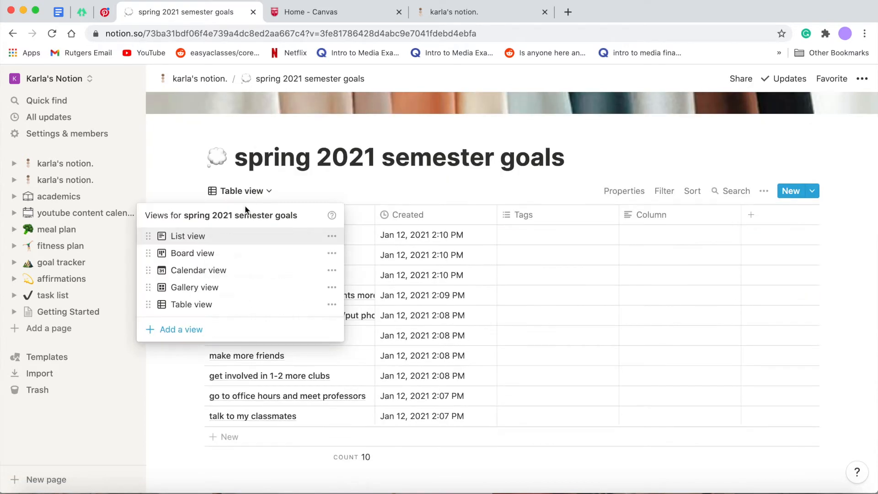
pyautogui.click(206, 237)
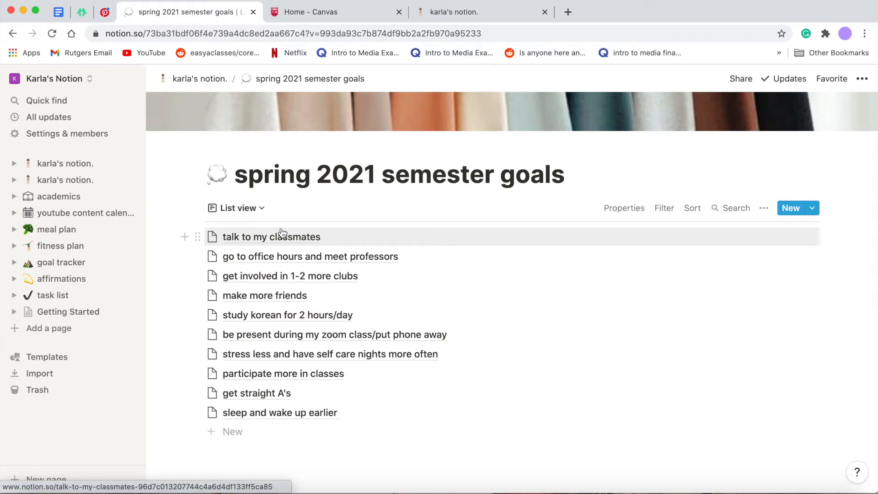
# Return to the home page and open the habit tracker in the daily section to review its dates and habit checkboxes
pyautogui.click(200, 78)
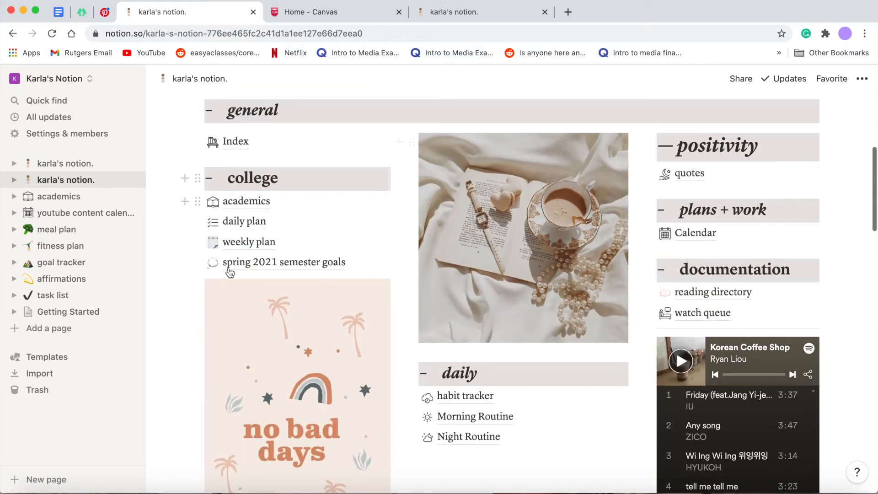
pyautogui.scroll(-2, 297, 284)
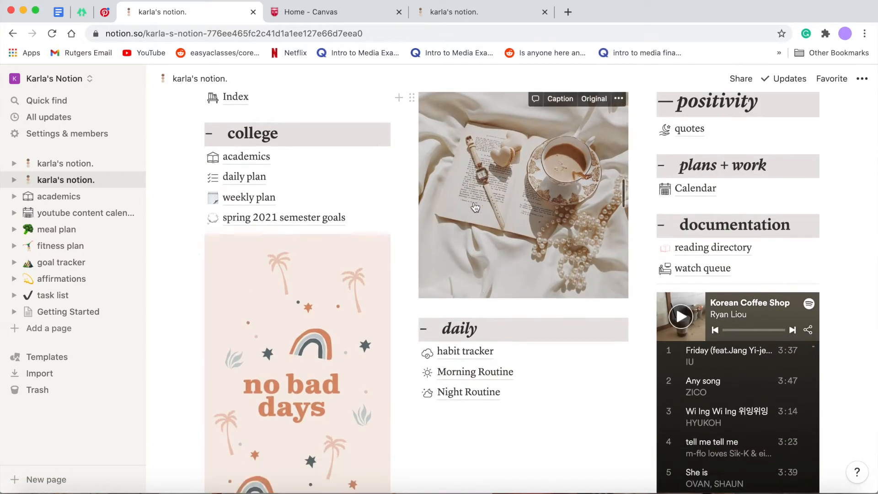
pyautogui.scroll(-5, 320, 320)
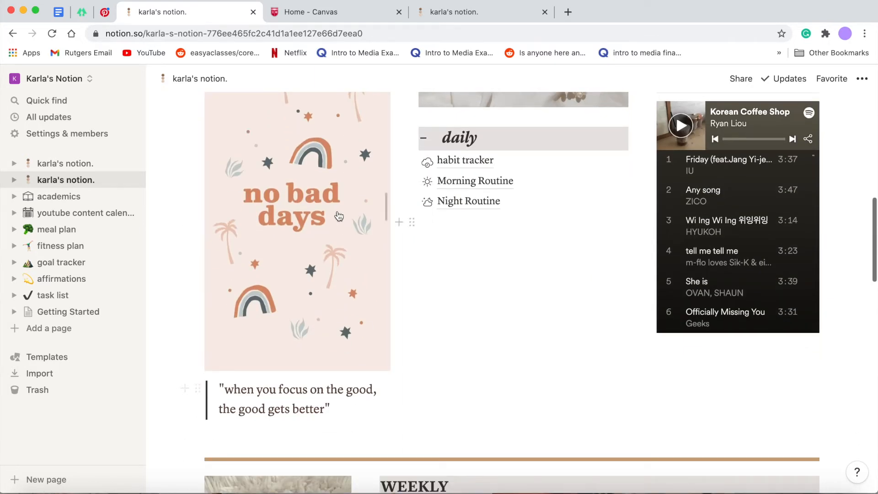
pyautogui.scroll(5, 339, 216)
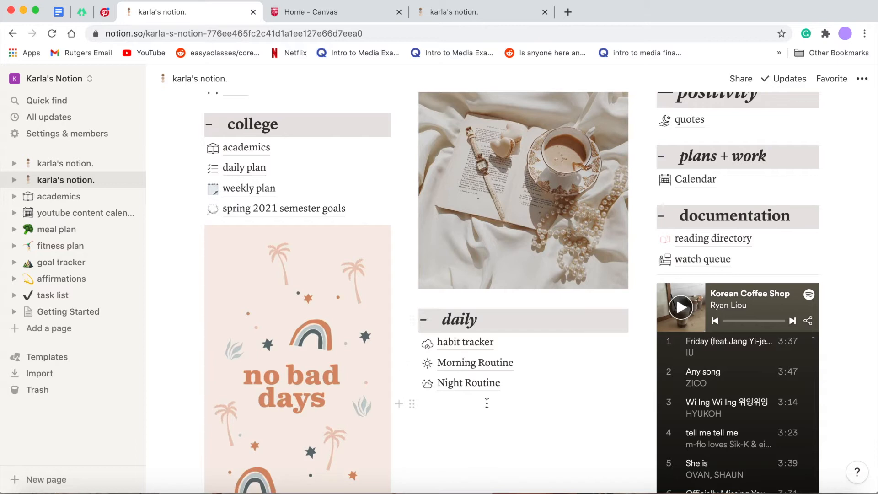
pyautogui.scroll(-2, 494, 222)
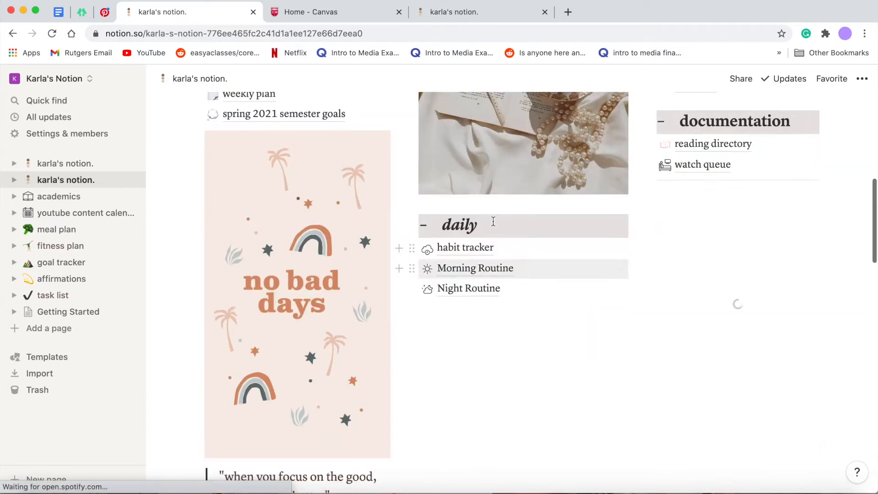
pyautogui.scroll(-1, 463, 248)
pyautogui.click(464, 224)
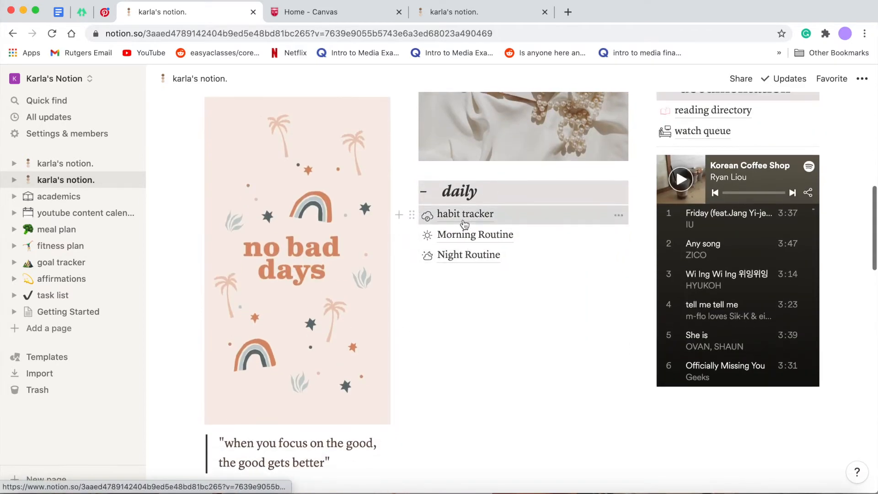
pyautogui.scroll(-2, 420, 333)
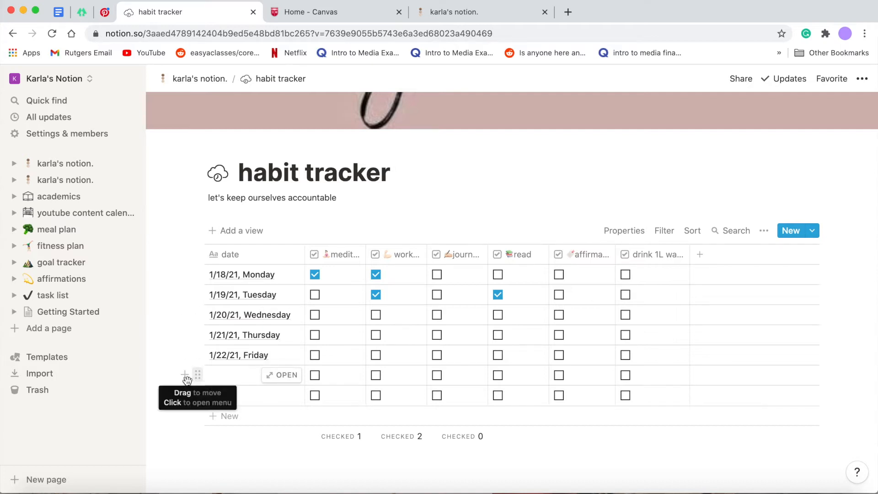
# Open the Morning Routine page from the home page and check off "5:30am - wake up" and "avoid going on social media"
pyautogui.press('super+bracketleft')
pyautogui.click(452, 276)
pyautogui.scroll(-3, 373, 379)
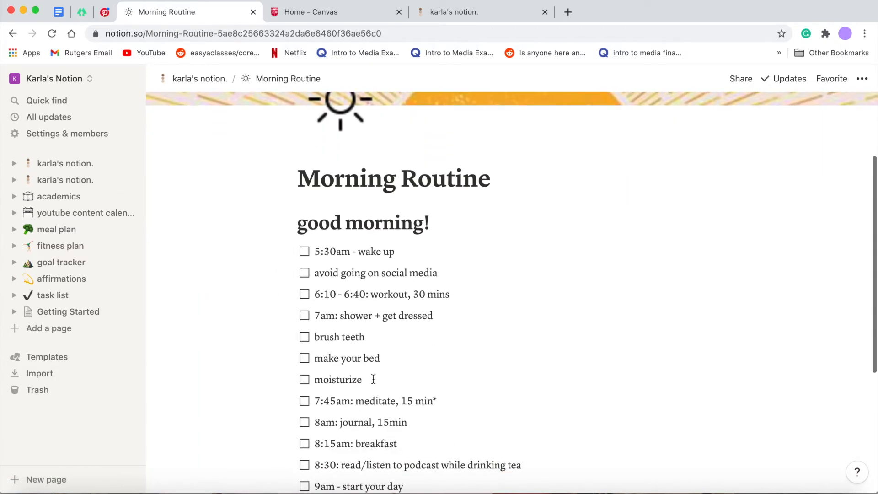
pyautogui.scroll(-2, 374, 379)
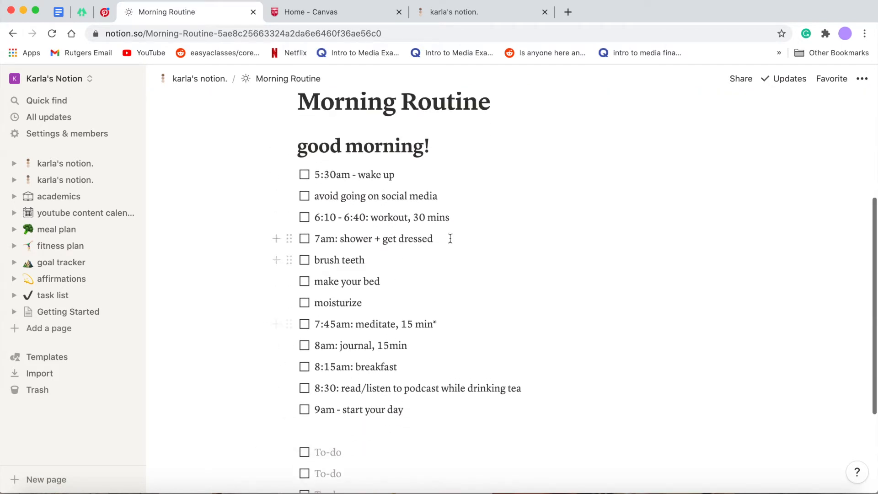
pyautogui.scroll(-2, 413, 306)
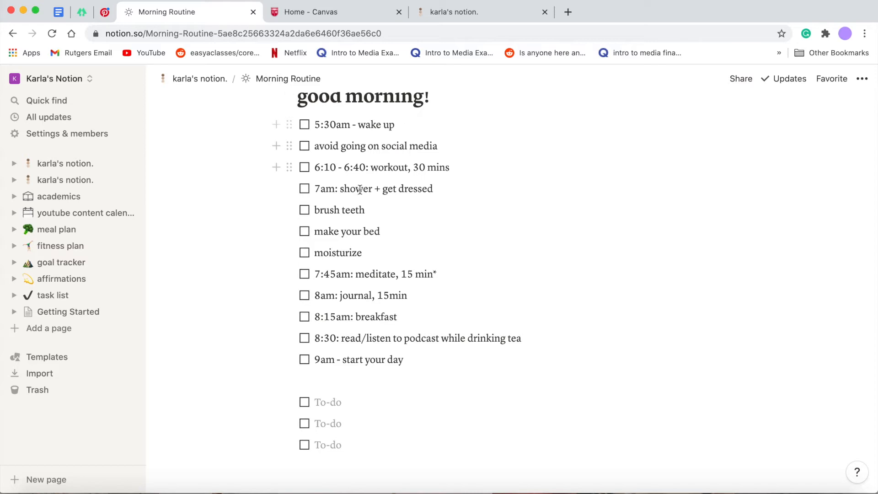
pyautogui.scroll(-2, 360, 189)
pyautogui.scroll(4, 366, 183)
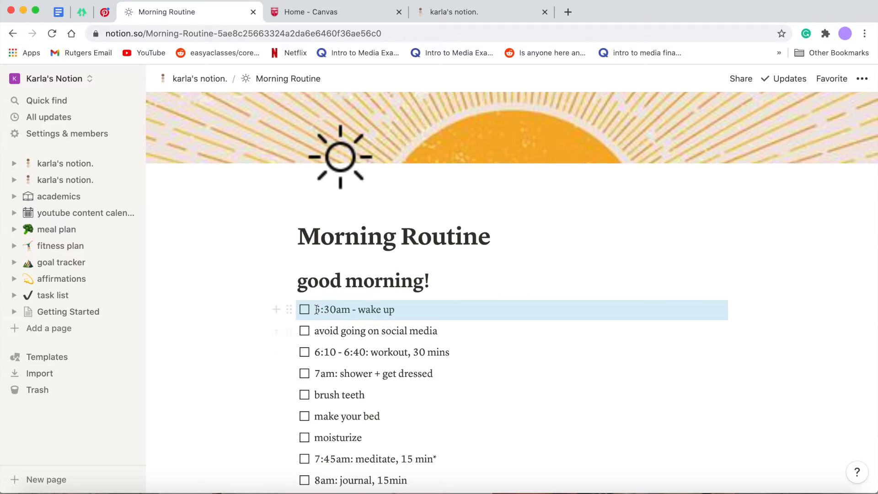
pyautogui.click(304, 310)
pyautogui.click(304, 331)
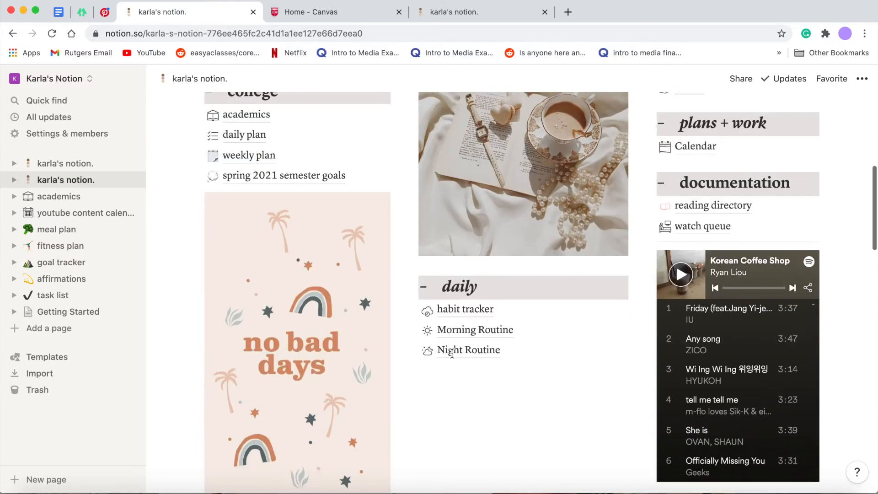
# Open the Night Routine page from the daily section of the home page and review its checklist
pyautogui.click(460, 352)
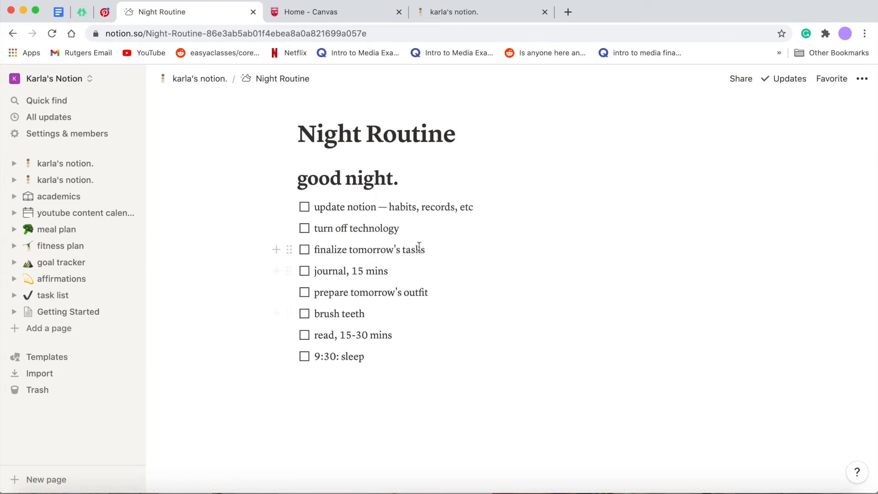
pyautogui.scroll(2, 247, 395)
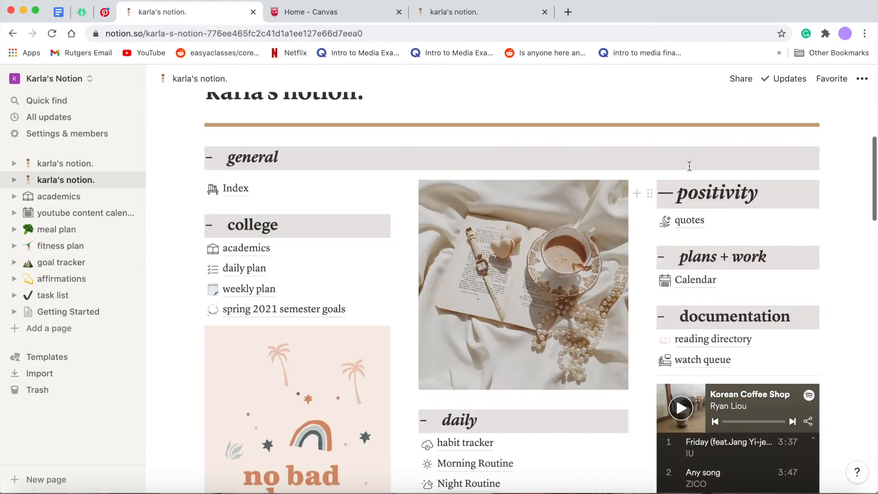
# Open the motivation entry on the quotes page and follow its Pinterest link to browse the motivation board
pyautogui.click(697, 221)
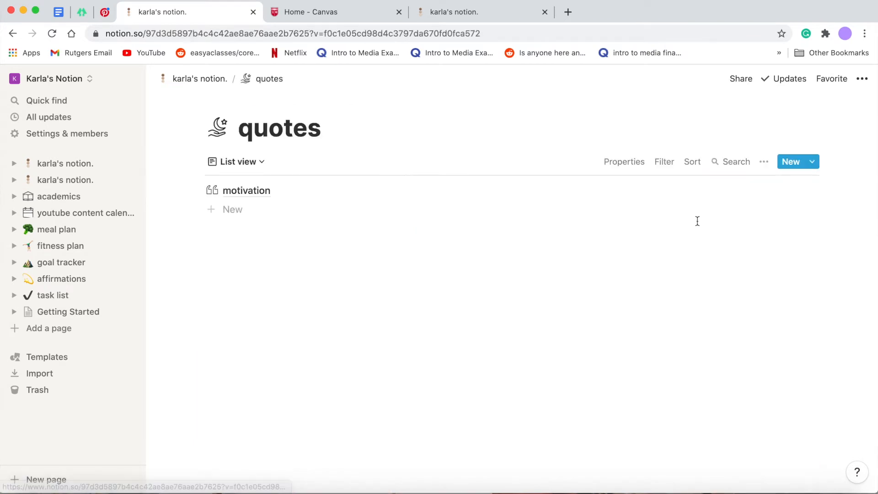
pyautogui.click(245, 190)
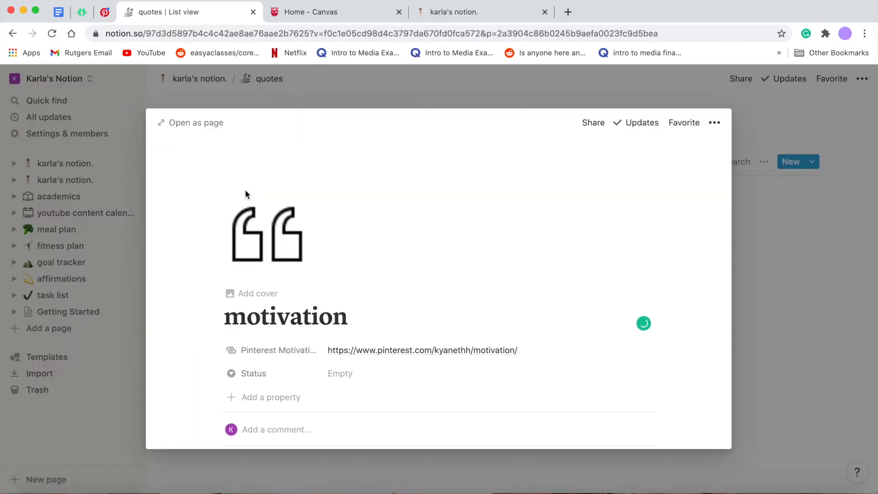
pyautogui.scroll(-2, 245, 189)
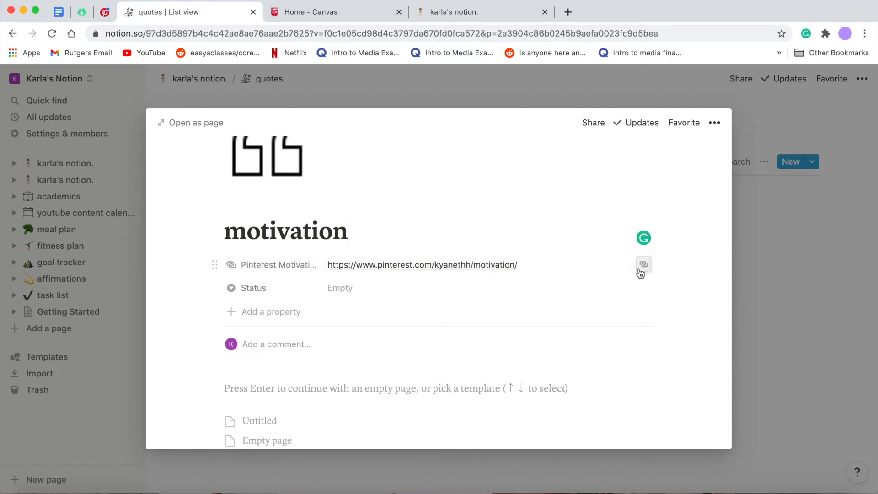
pyautogui.click(642, 264)
pyautogui.scroll(-5, 247, 366)
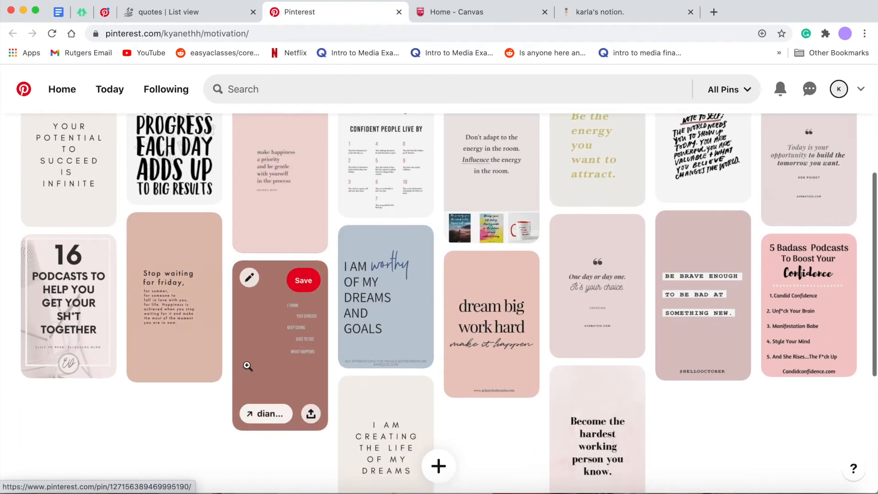
pyautogui.scroll(-3, 248, 366)
pyautogui.scroll(5, 343, 228)
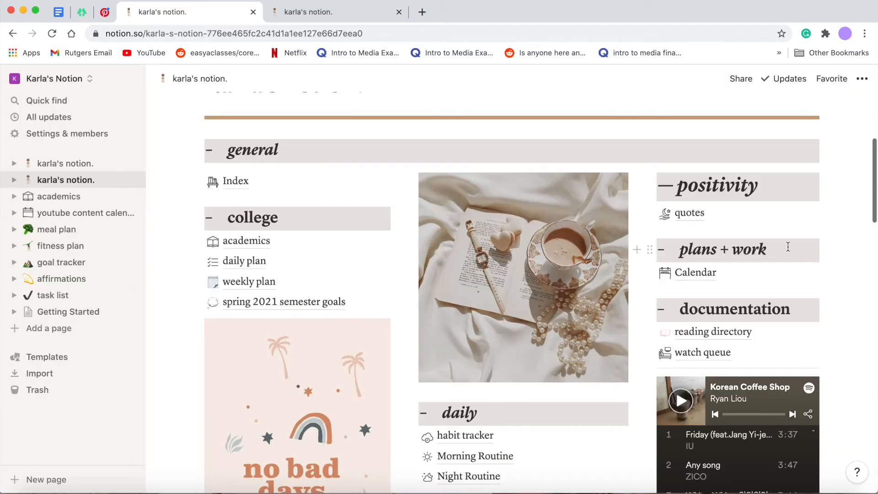
# Open the Calendar page in the plans + work section of the home page and look it over
pyautogui.click(699, 273)
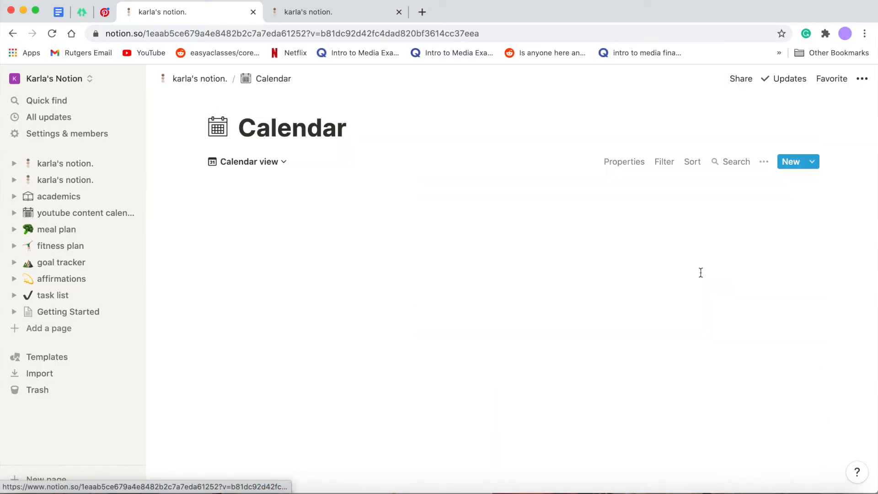
pyautogui.scroll(-5, 352, 401)
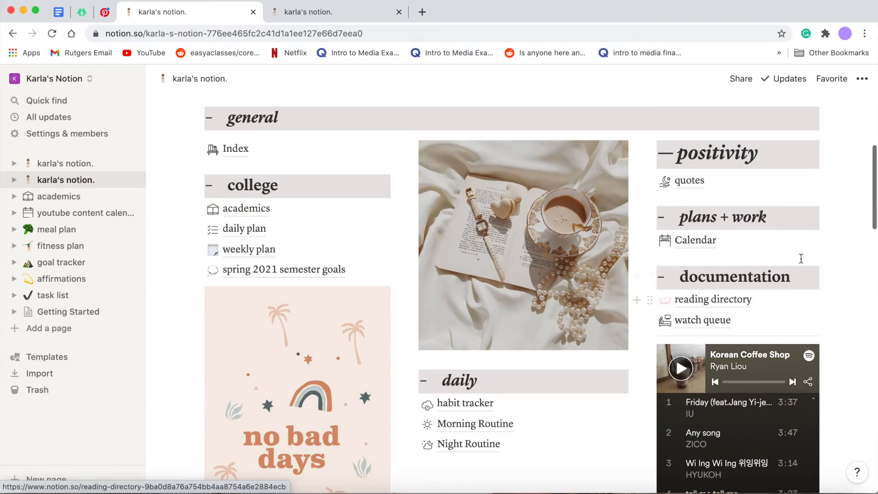
# Open the reading directory from the documentation section and review the columns of the bookshelf table and the tbr / wishlist table
pyautogui.click(712, 299)
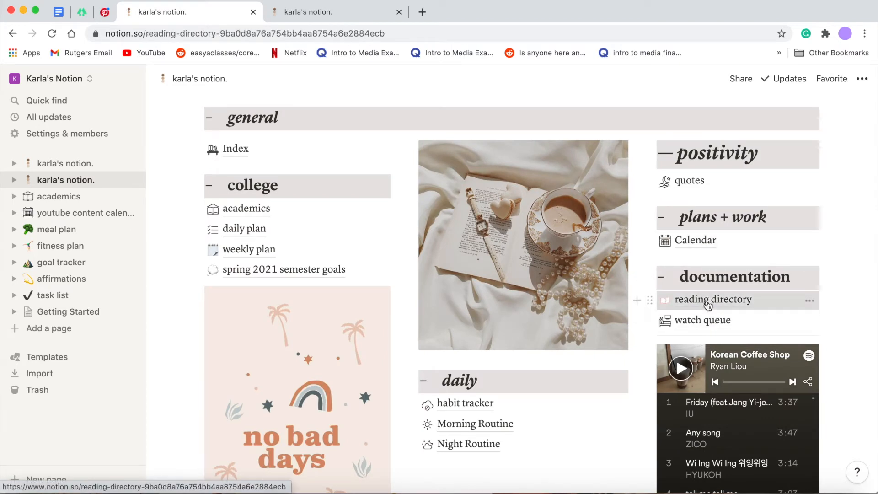
pyautogui.scroll(-3, 435, 314)
pyautogui.scroll(1, 435, 314)
pyautogui.scroll(-1, 390, 311)
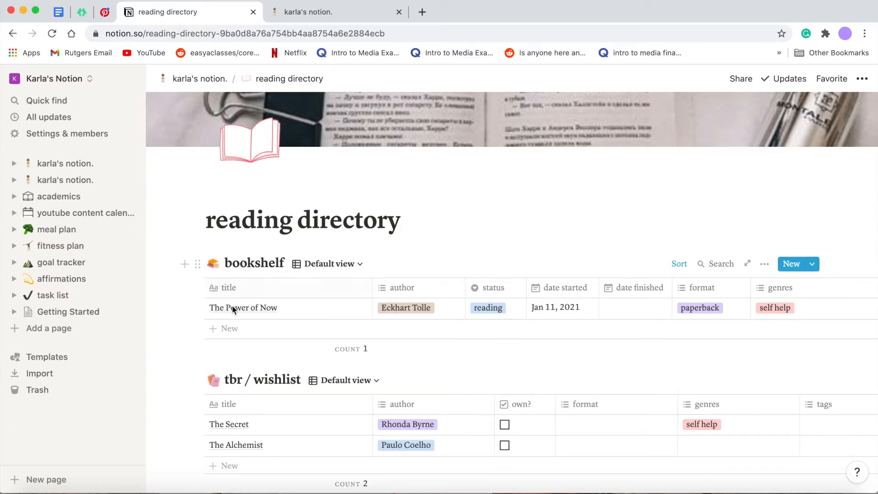
pyautogui.scroll(-2, 314, 275)
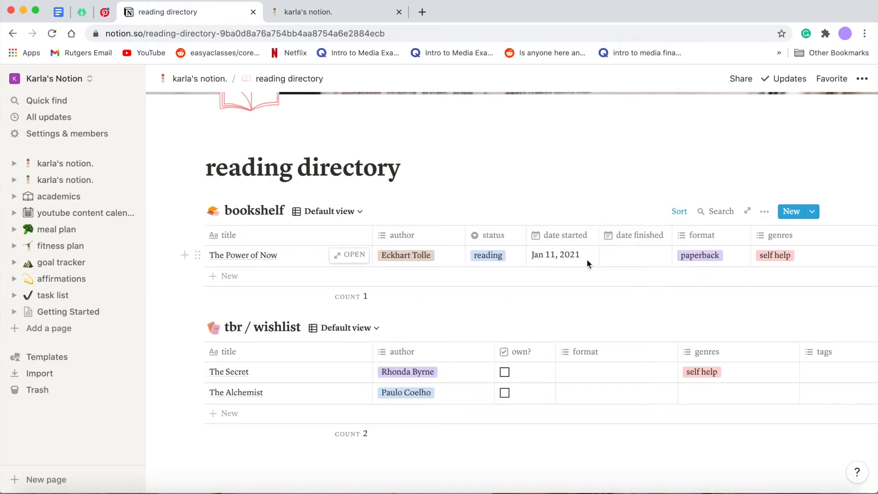
pyautogui.hscroll(10, 690, 259)
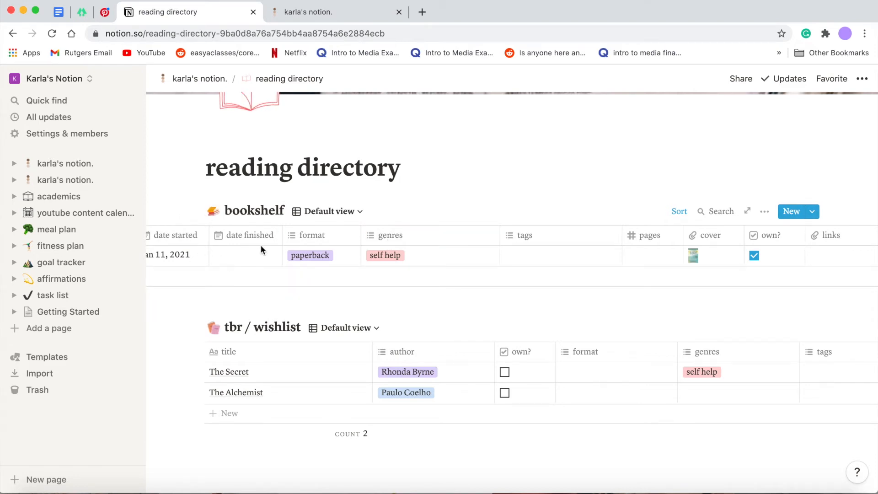
pyautogui.hscroll(4, 404, 273)
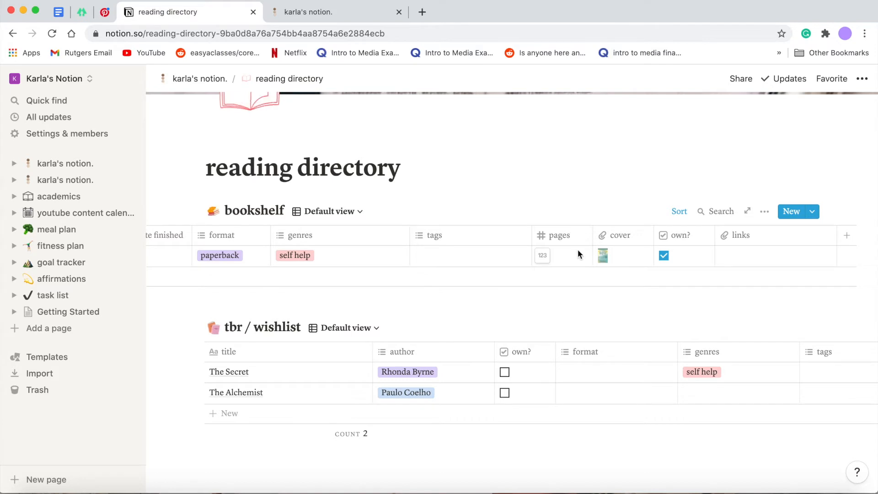
pyautogui.hscroll(2, 634, 262)
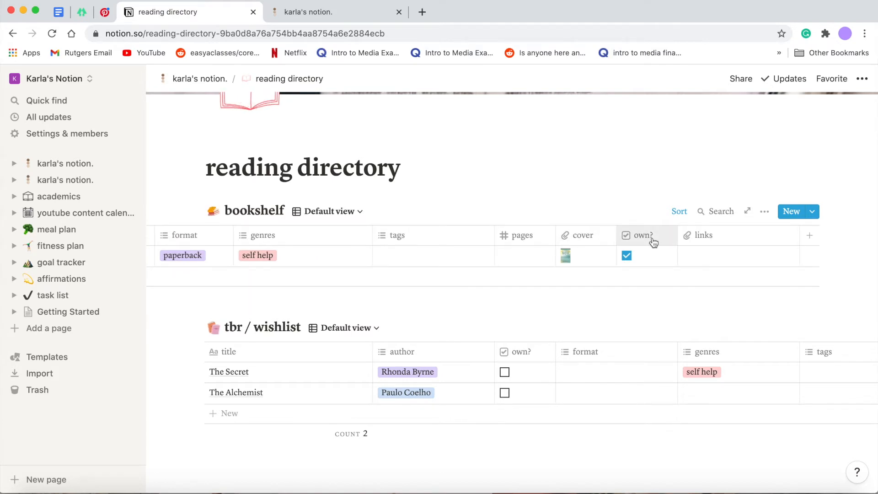
pyautogui.scroll(-1, 705, 270)
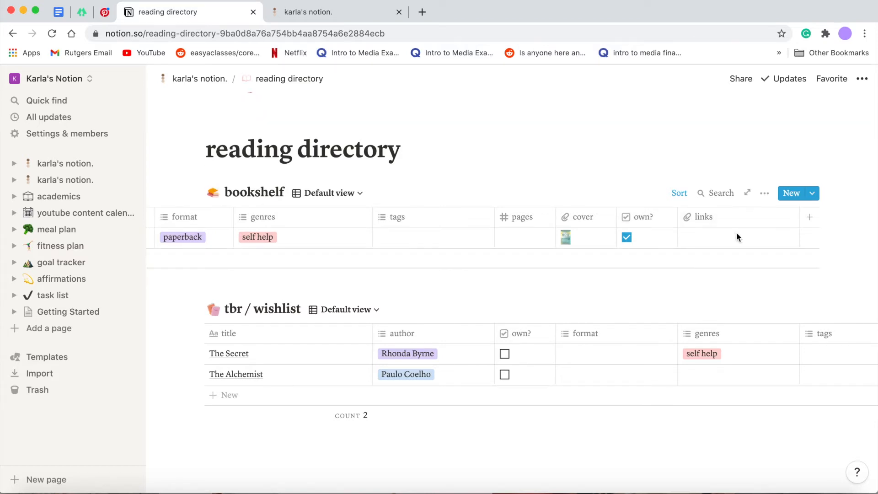
pyautogui.scroll(-4, 253, 276)
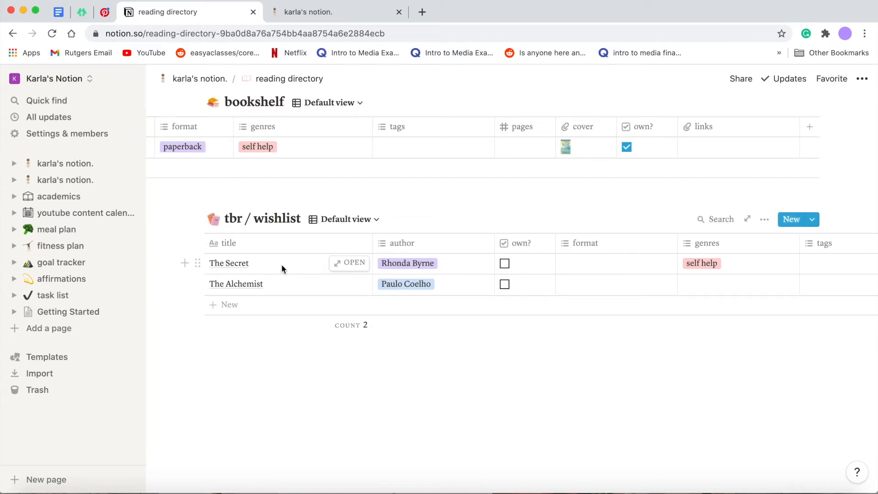
# Review the remaining columns of the tbr / wishlist table and check the attached link of The Secret
pyautogui.hscroll(3, 294, 264)
pyautogui.hscroll(5, 294, 264)
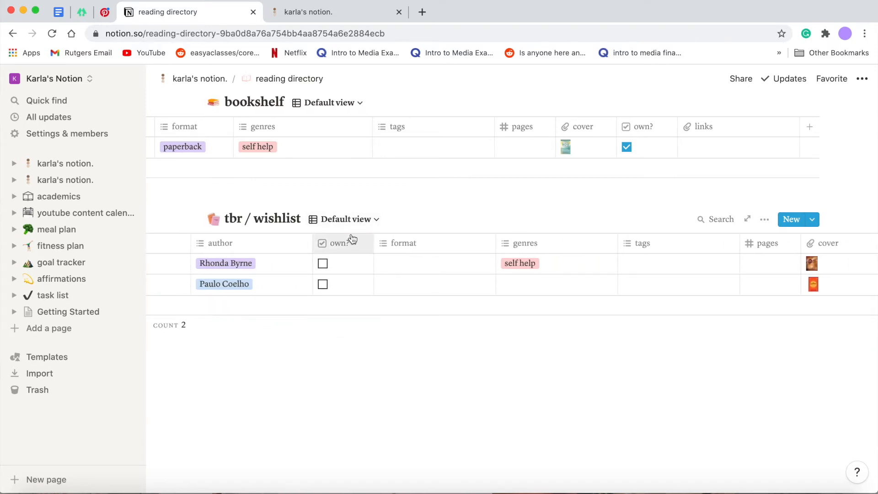
pyautogui.hscroll(8, 357, 270)
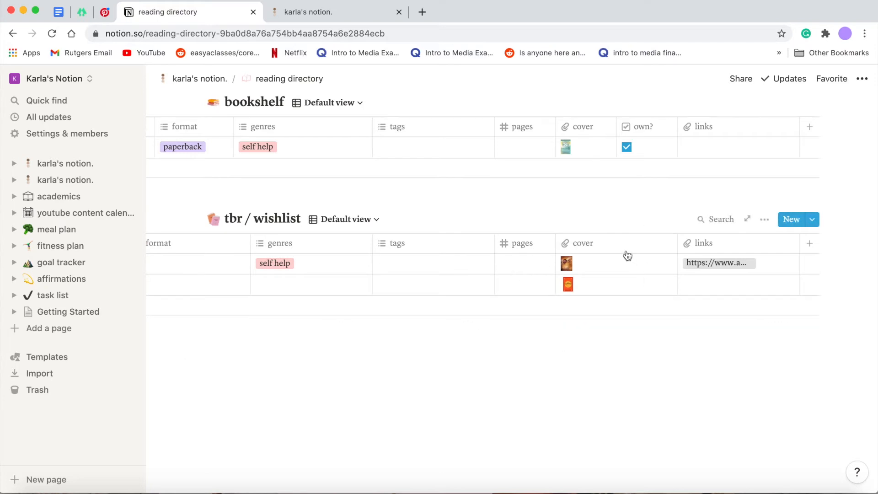
pyautogui.click(706, 265)
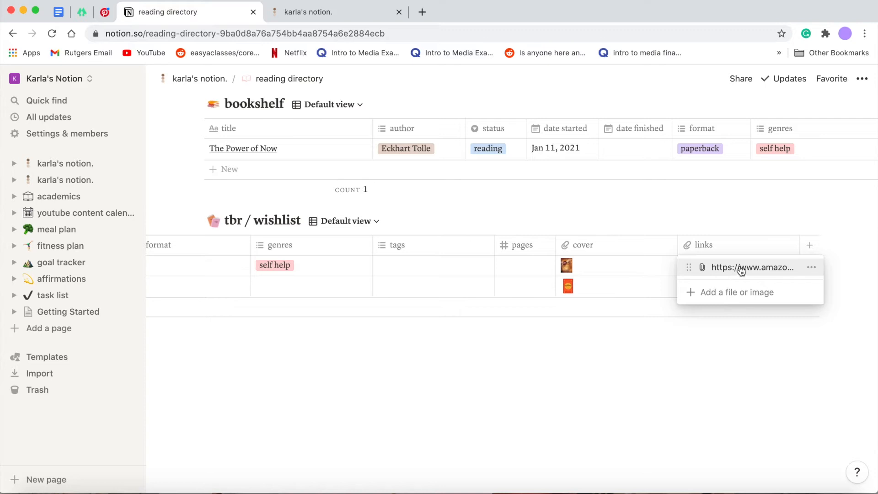
pyautogui.click(544, 346)
pyautogui.hscroll(-8, 411, 300)
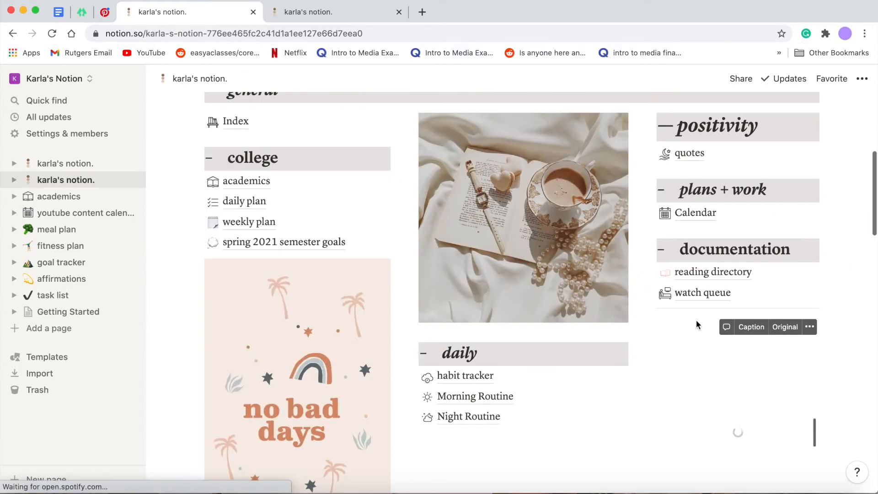
# Open the watch queue from the documentation section and review the shows and movies/films tables
pyautogui.click(691, 293)
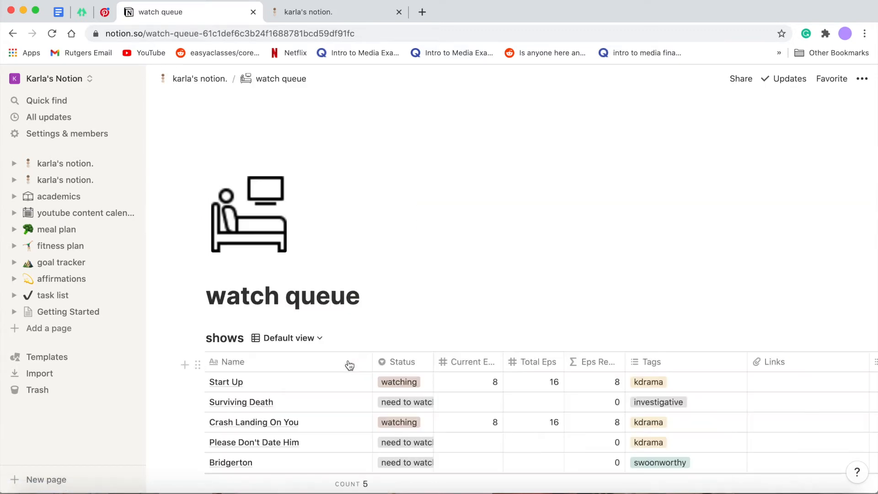
pyautogui.scroll(-1, 348, 361)
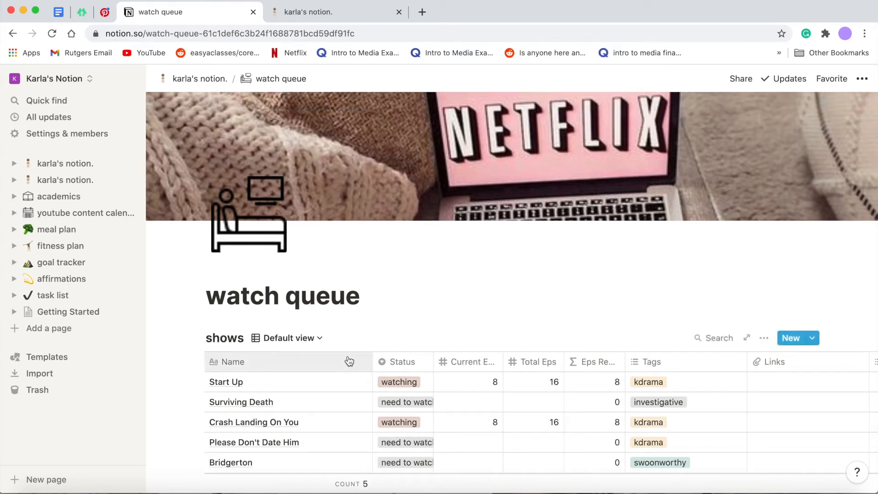
pyautogui.scroll(-3, 367, 314)
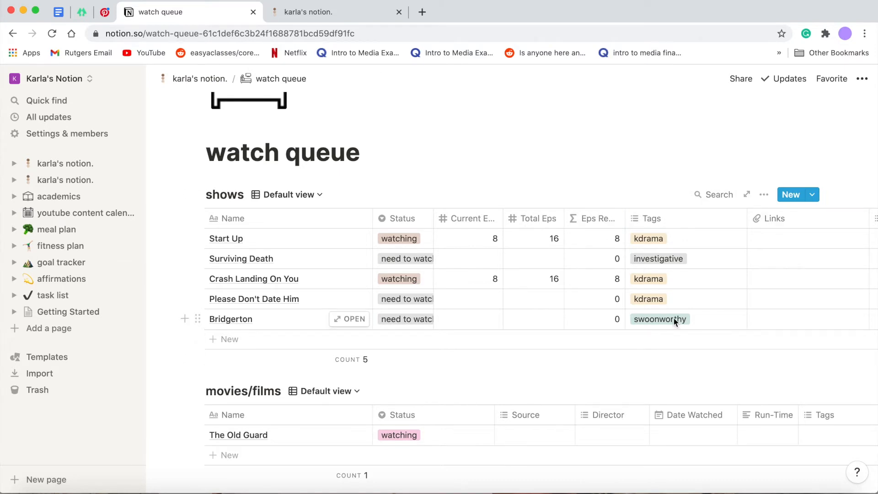
pyautogui.hscroll(5, 673, 317)
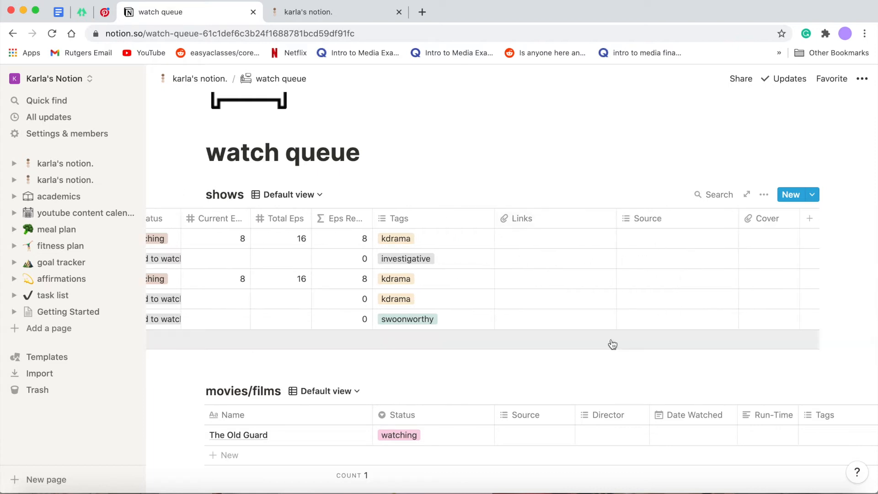
pyautogui.hscroll(-4, 614, 345)
pyautogui.scroll(-3, 255, 277)
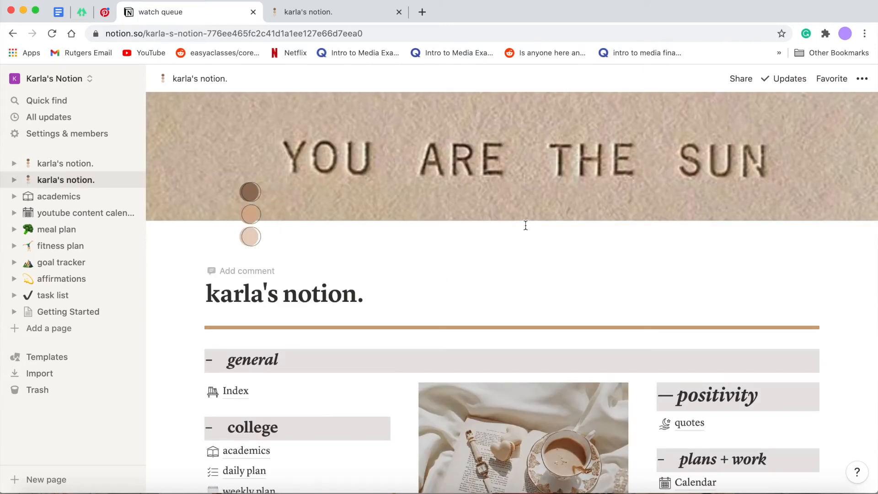
# Delete the embedded Spotify playlist below the documentation section of the home page
pyautogui.scroll(-8, 526, 225)
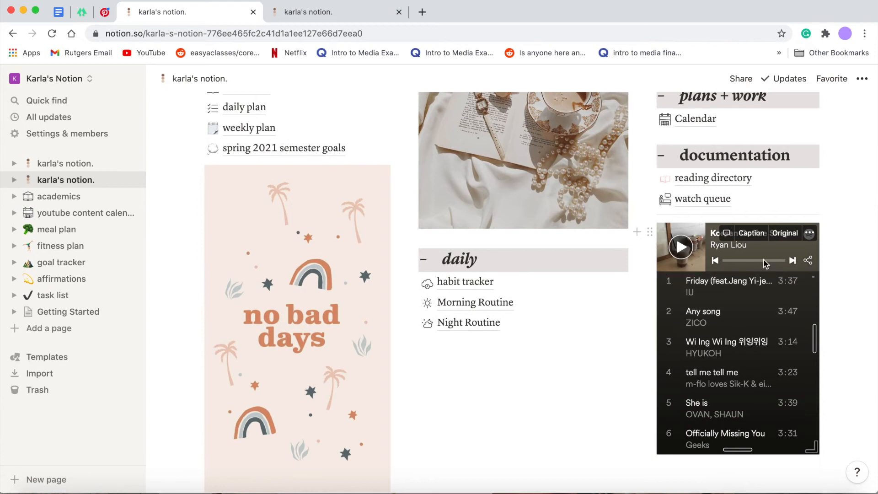
pyautogui.click(810, 234)
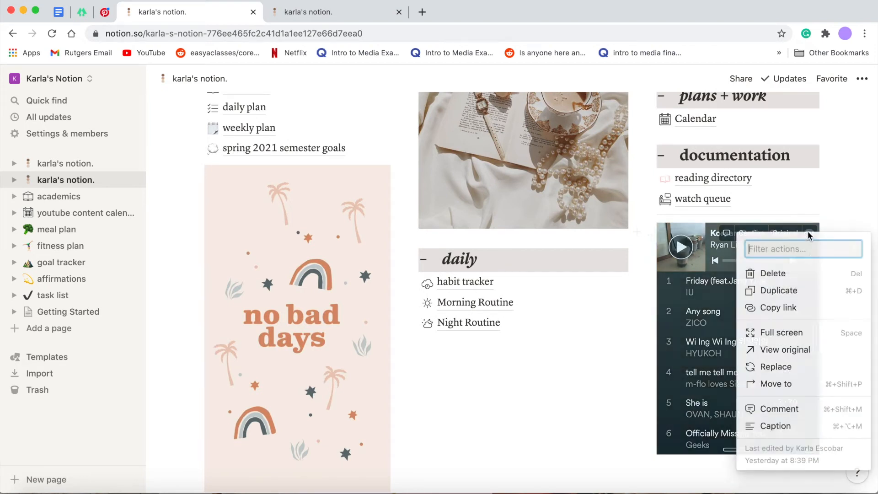
pyautogui.click(773, 274)
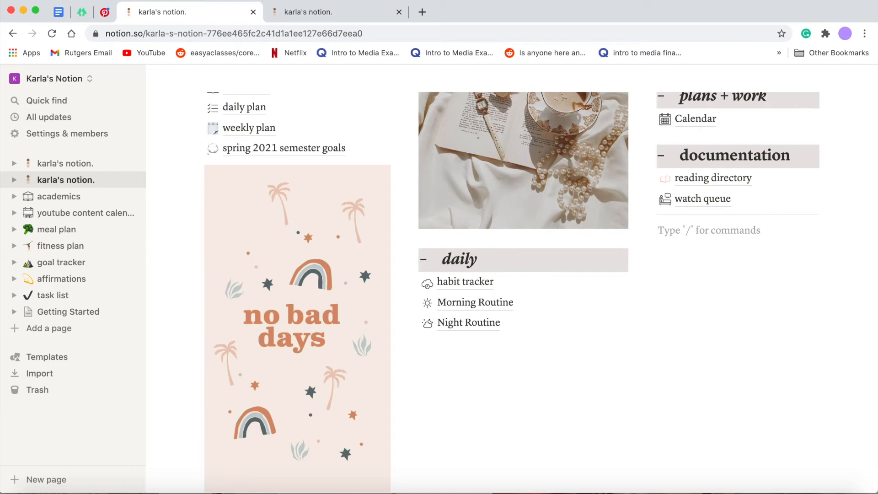
# Insert an audio block below the documentation section and set its source to an embed link
pyautogui.write('/')
pyautogui.scroll(-10, 734, 323)
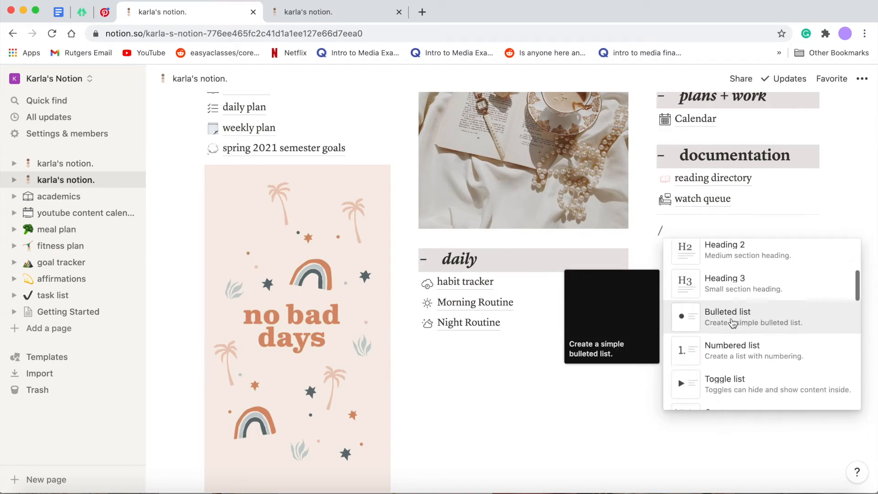
pyautogui.scroll(-10, 727, 325)
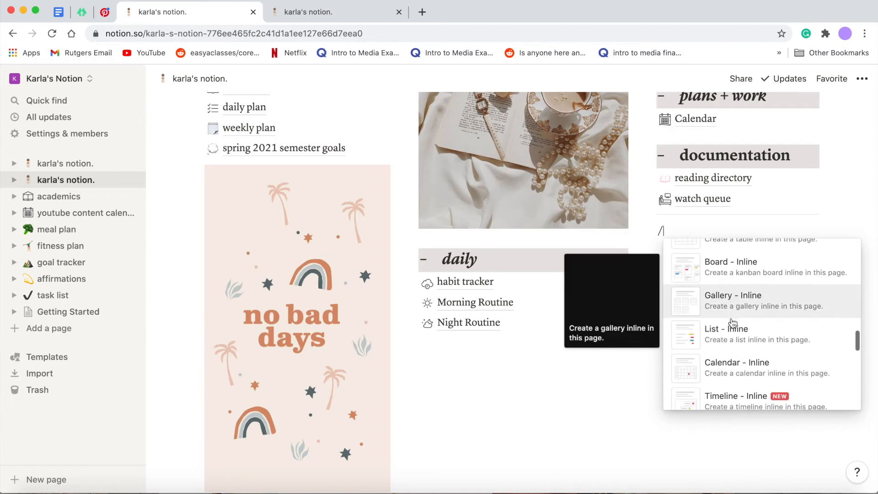
pyautogui.click(717, 325)
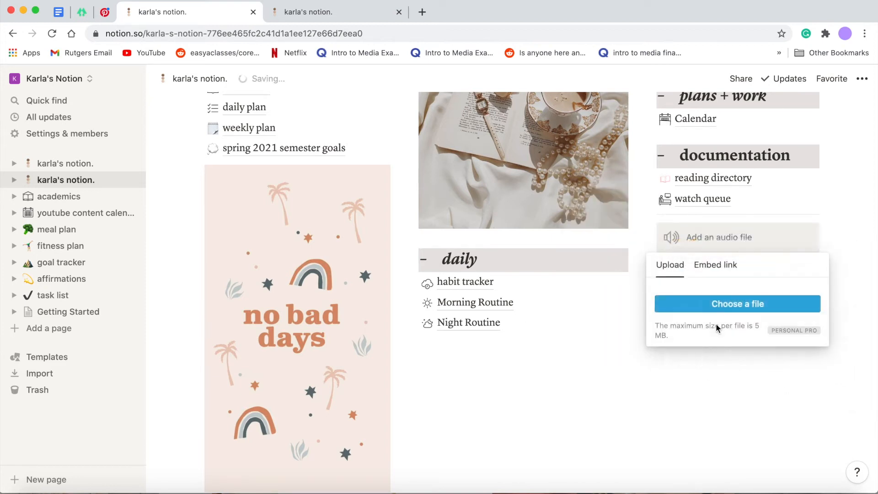
pyautogui.click(716, 269)
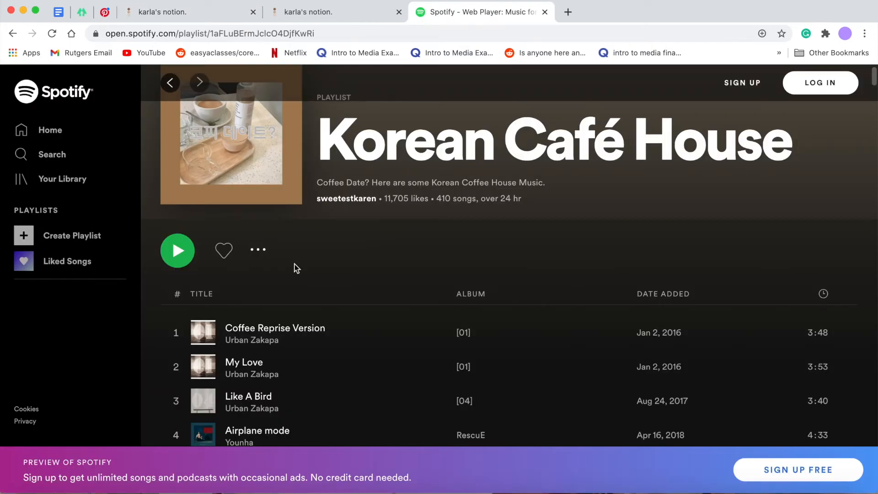
# Copy the embed code of the Korean Café House playlist from Spotify and embed it in the home page's audio block
pyautogui.click(259, 249)
pyautogui.moveTo(284, 337)
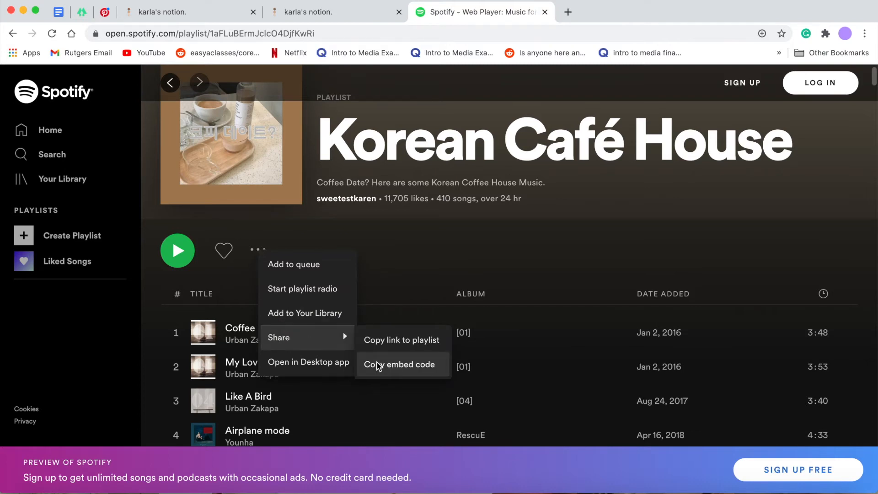
pyautogui.click(378, 365)
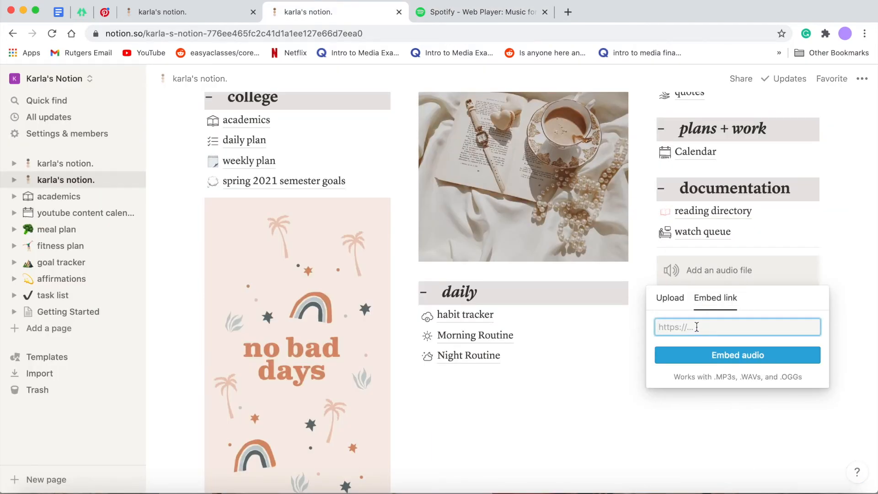
pyautogui.press('super+v')
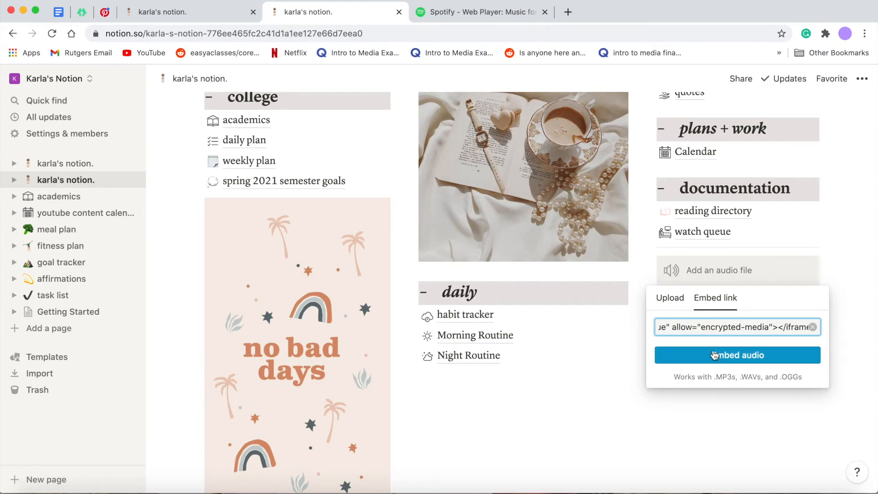
pyautogui.click(715, 355)
pyautogui.scroll(-3, 843, 279)
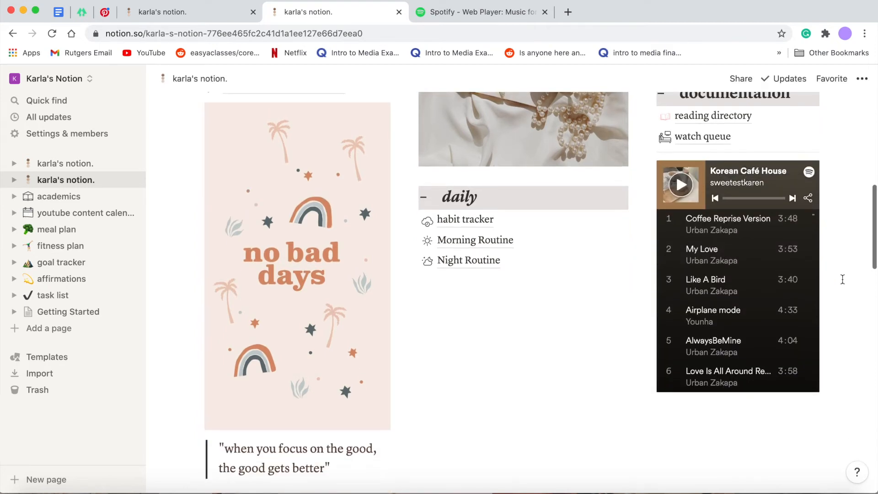
# Look over the whole home page, including the WEEKLY list, TO DO table, DAILY planner and CLASSROOM assignments
pyautogui.scroll(5, 843, 279)
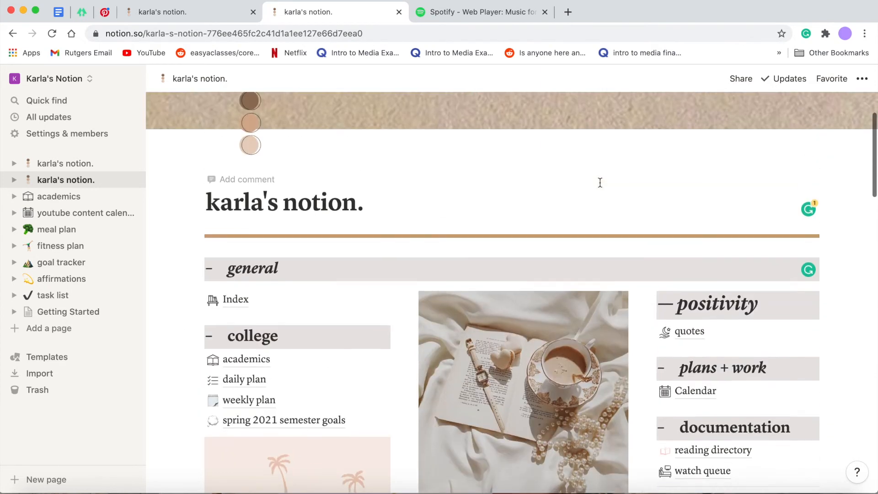
pyautogui.scroll(2, 600, 182)
pyautogui.scroll(-7, 600, 182)
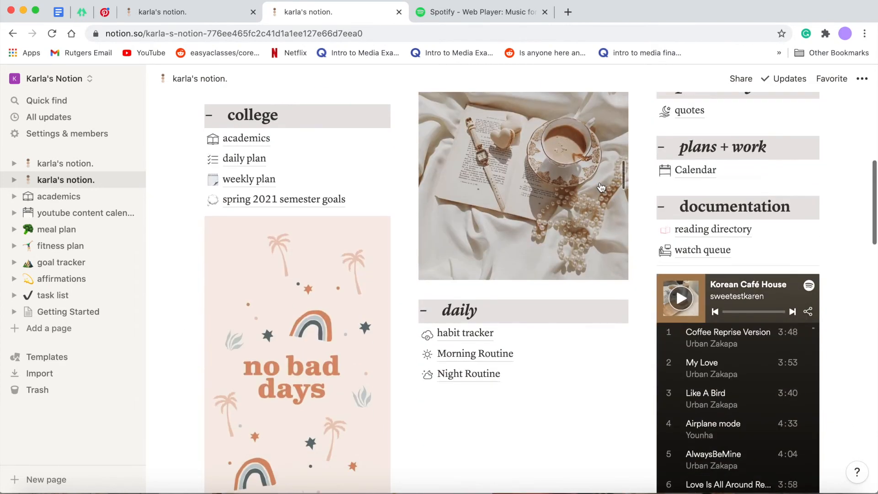
pyautogui.scroll(-10, 601, 186)
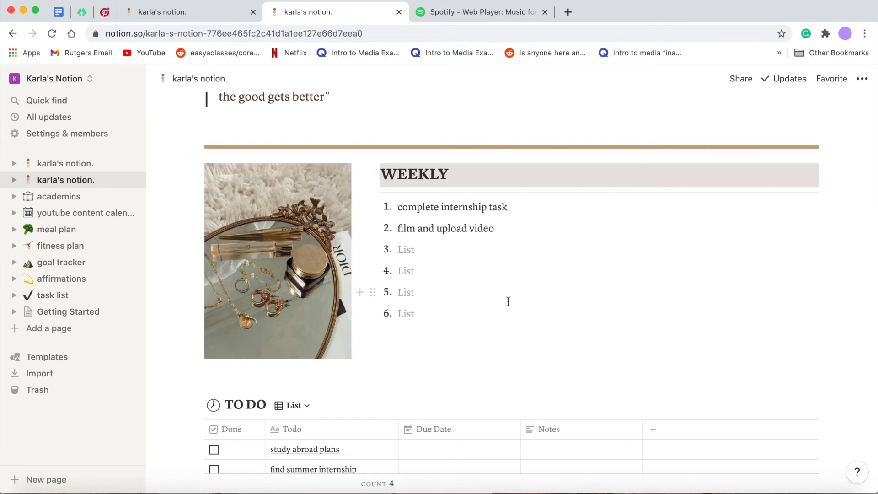
pyautogui.scroll(-5, 355, 274)
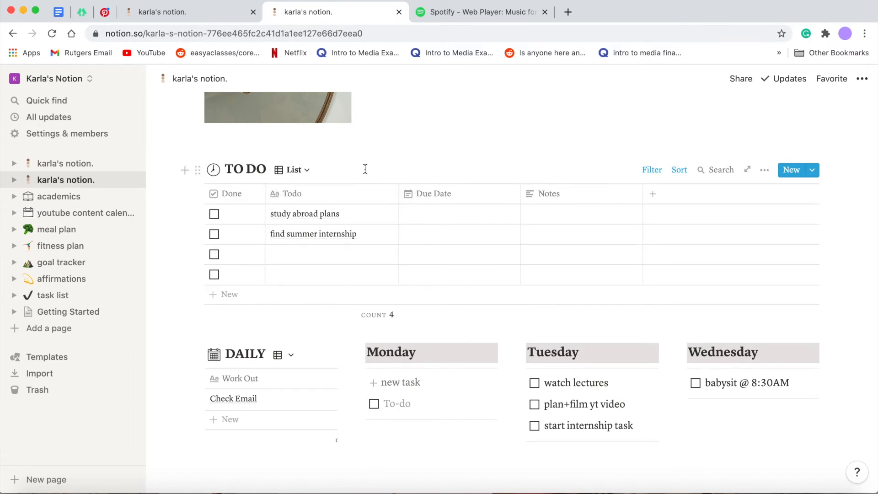
pyautogui.scroll(-4, 467, 270)
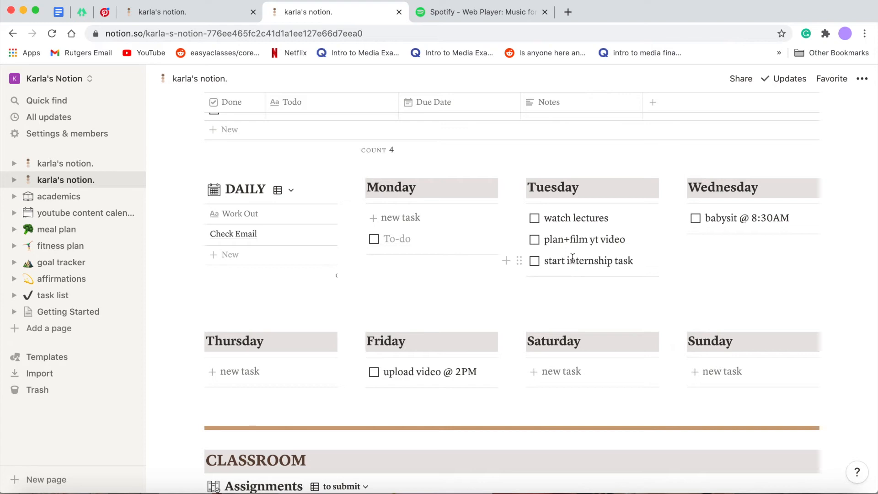
pyautogui.scroll(-5, 573, 259)
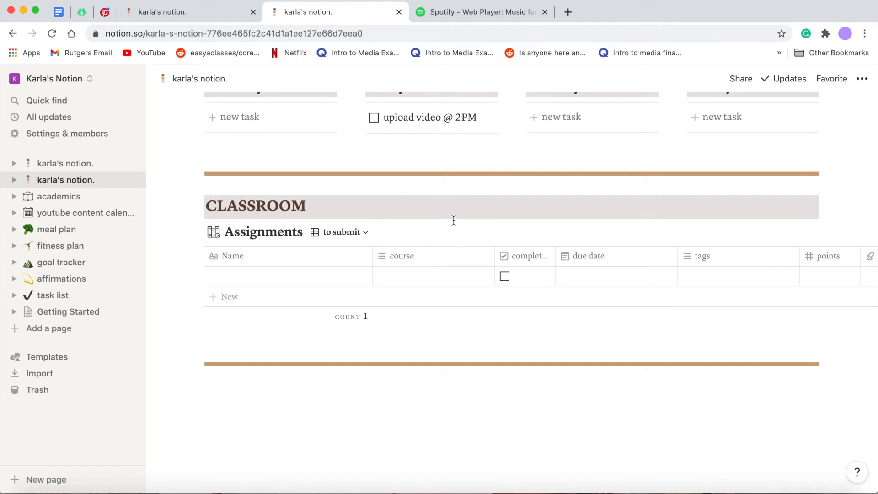
pyautogui.scroll(15, 434, 301)
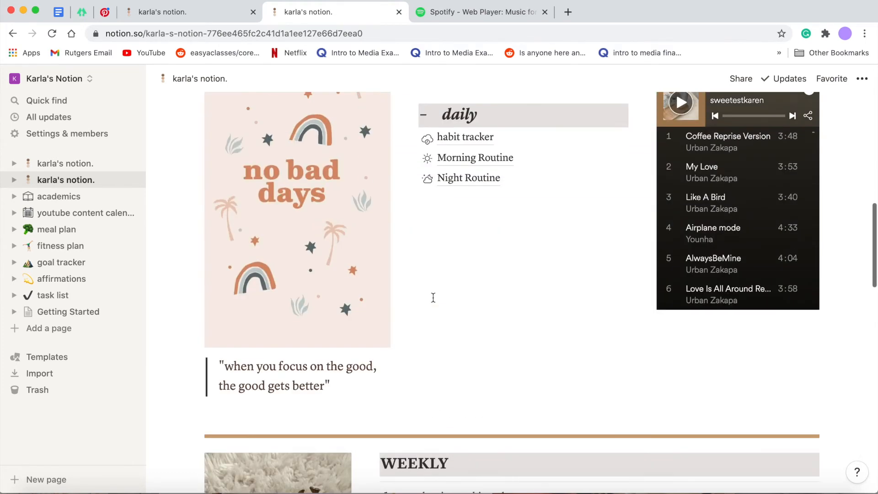
pyautogui.scroll(5, 434, 302)
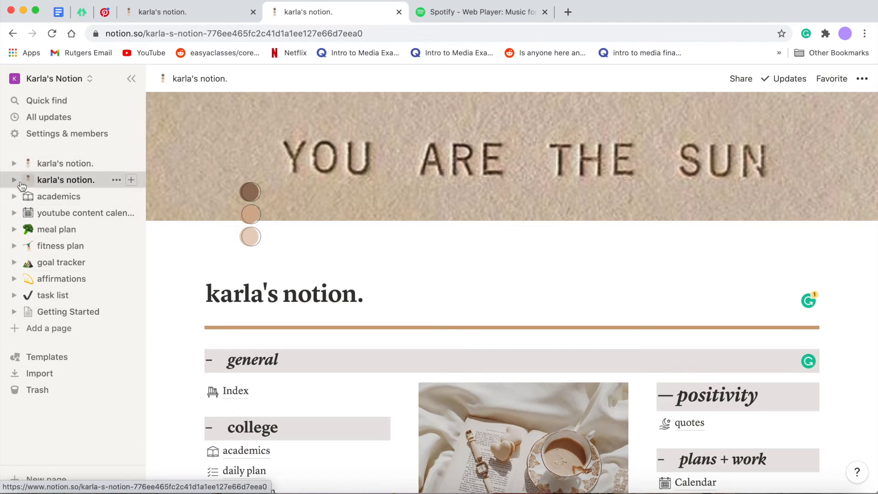
# Open the academics page and review its guide, timeline, Courses gallery and Assignments table
pyautogui.click(55, 197)
pyautogui.scroll(-5, 232, 279)
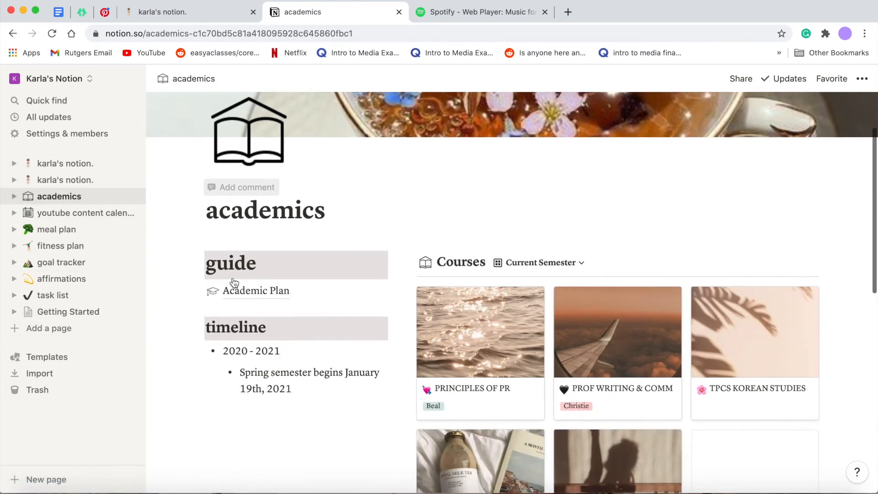
pyautogui.scroll(-3, 232, 277)
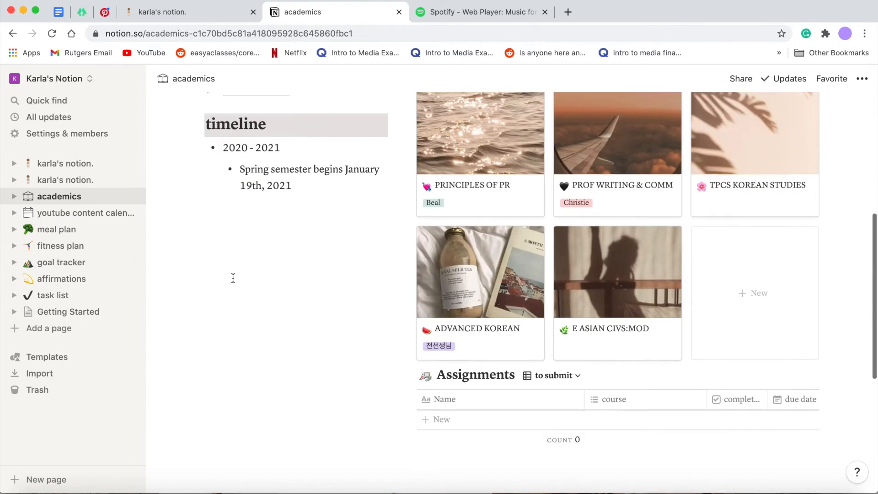
pyautogui.scroll(3, 232, 277)
# Open the youtube content calendar and try moving the How I Use Notion + Tour card from In Progress to Published
pyautogui.click(83, 216)
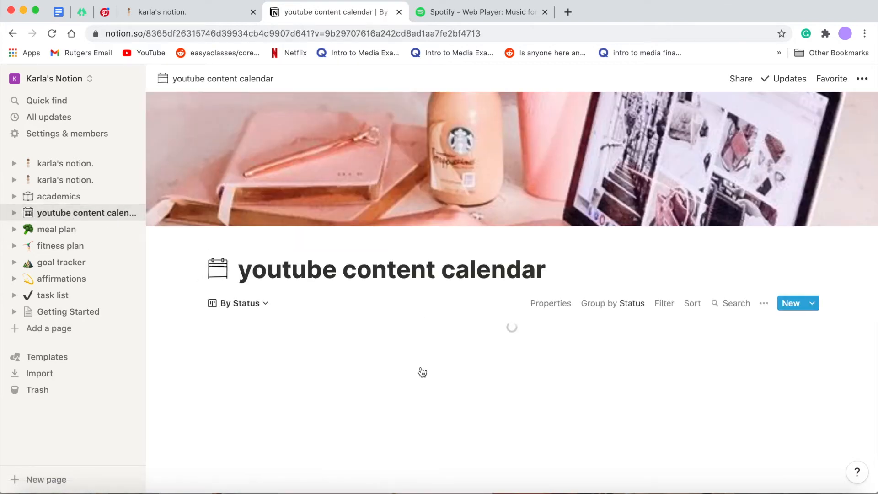
pyautogui.scroll(-1, 422, 372)
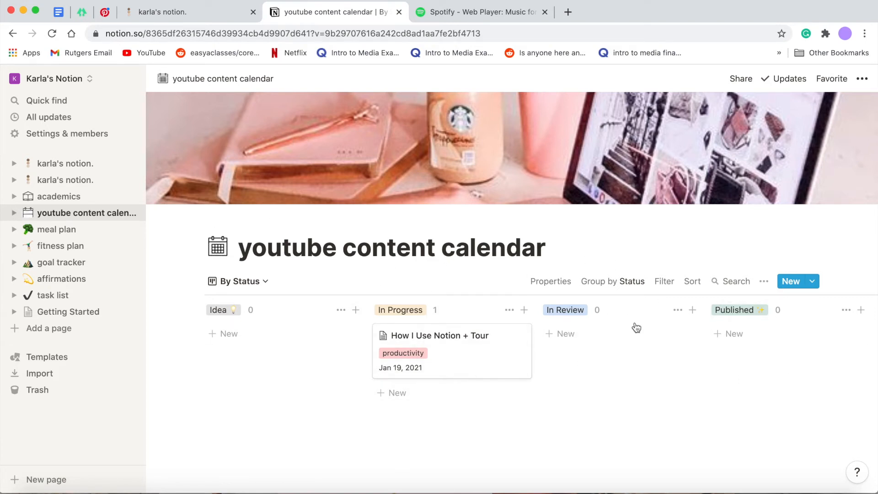
pyautogui.scroll(-1, 549, 330)
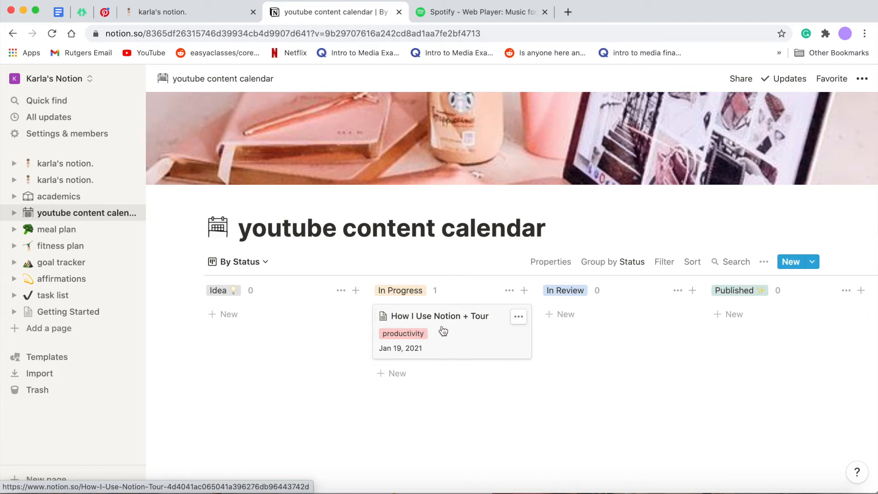
pyautogui.moveTo(430, 324); pyautogui.dragTo(767, 349)
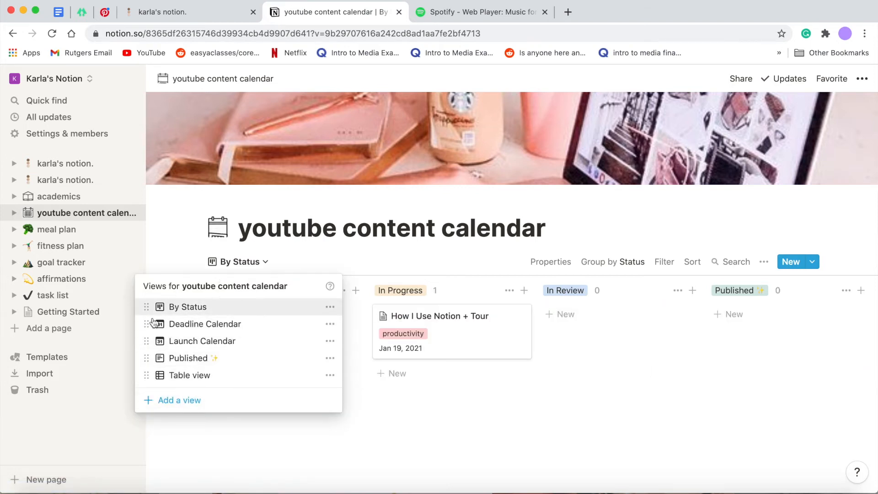
# Switch the youtube content calendar to its Table view
pyautogui.click(216, 377)
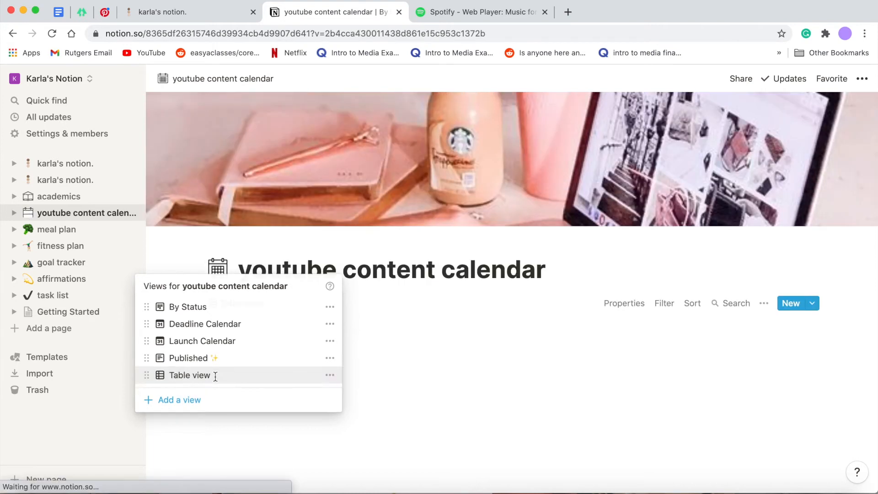
# Browse the youtube content calendar in its Launch Calendar view and return to the By Status board
pyautogui.scroll(-2, 258, 311)
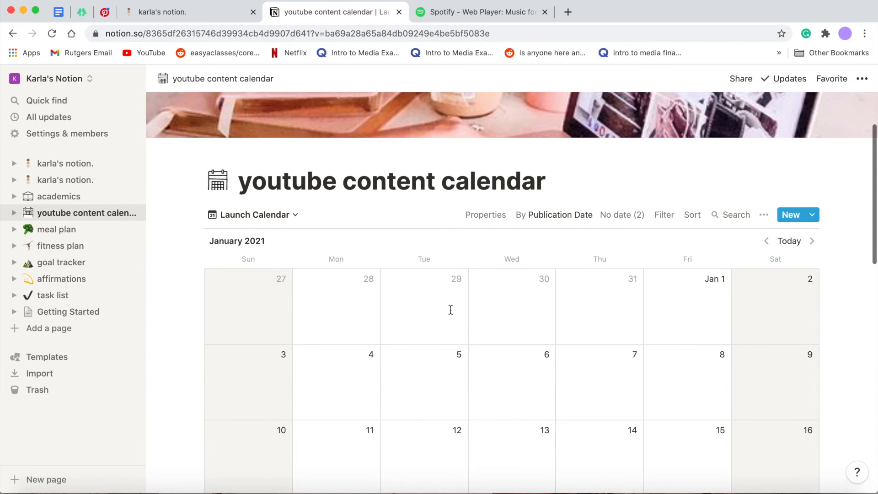
pyautogui.scroll(-8, 414, 380)
pyautogui.scroll(5, 366, 329)
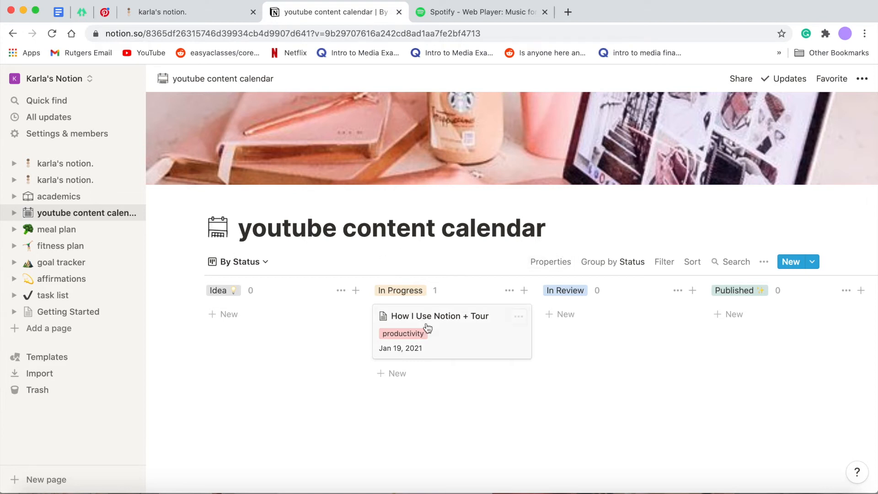
# Open the How I Use Notion + Tour card and review its properties and its Research, Goals, Shot list, Script and Footage sections
pyautogui.click(470, 328)
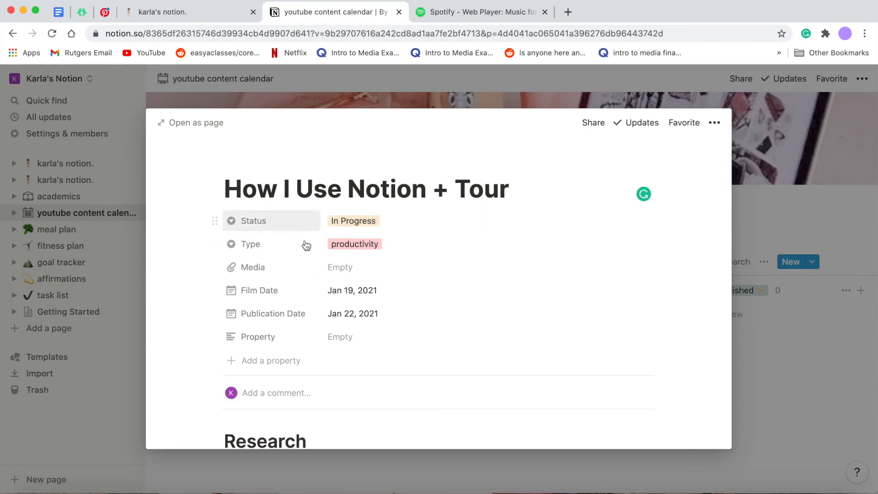
pyautogui.scroll(-1, 329, 261)
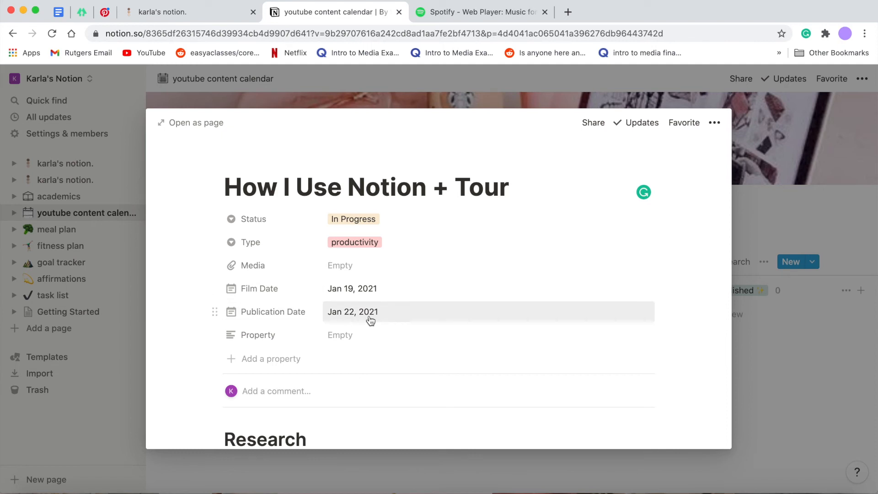
pyautogui.scroll(-3, 370, 321)
pyautogui.scroll(-3, 330, 290)
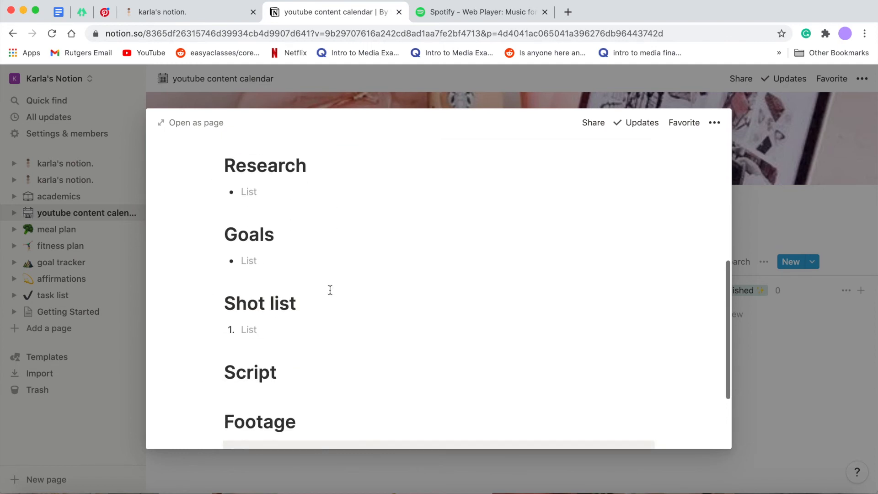
pyautogui.scroll(2, 161, 219)
pyautogui.scroll(-4, 283, 355)
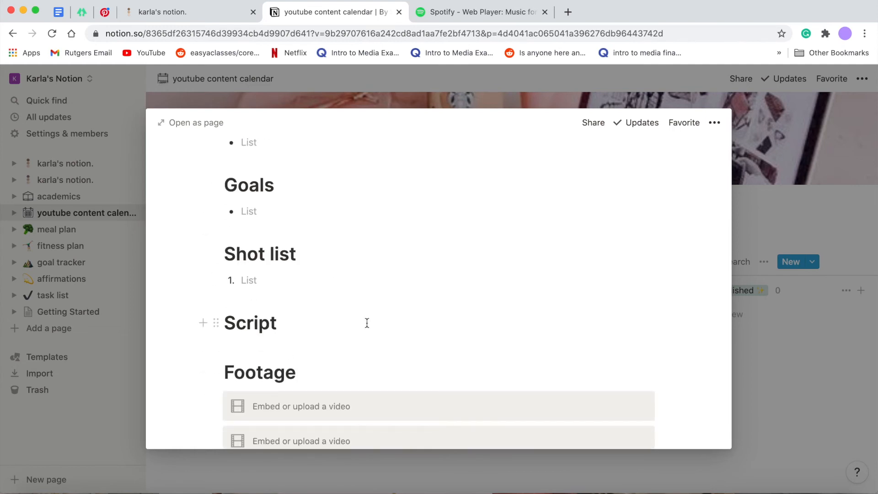
pyautogui.press('Escape')
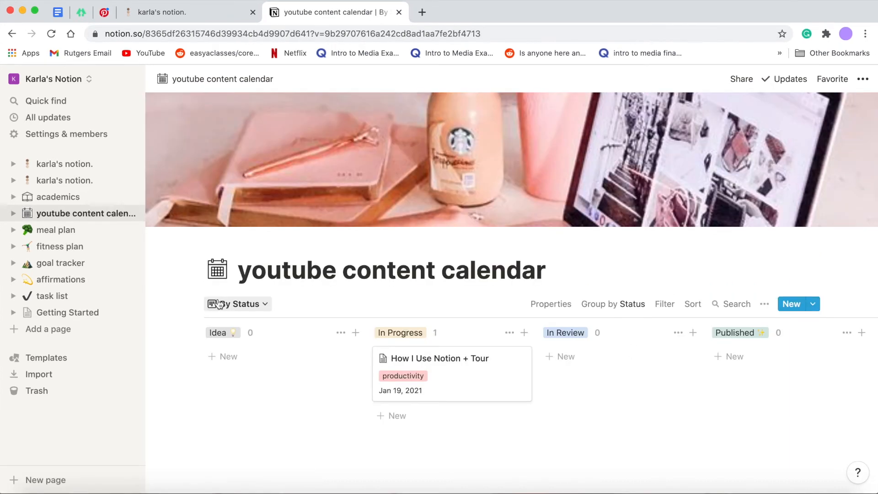
# Open the meal plan page and review the weekday columns for breakfast, lunch, snack and dinner
pyautogui.click(71, 231)
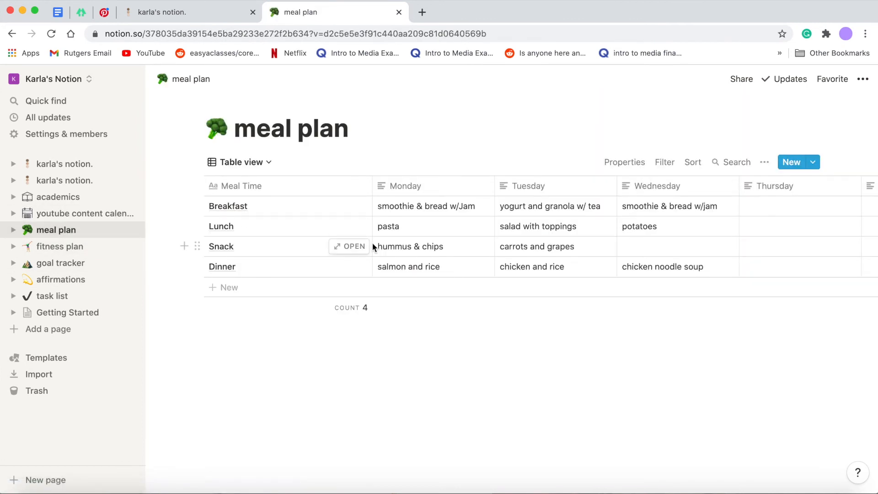
pyautogui.hscroll(3, 493, 205)
pyautogui.hscroll(-3, 493, 205)
pyautogui.hscroll(1, 366, 220)
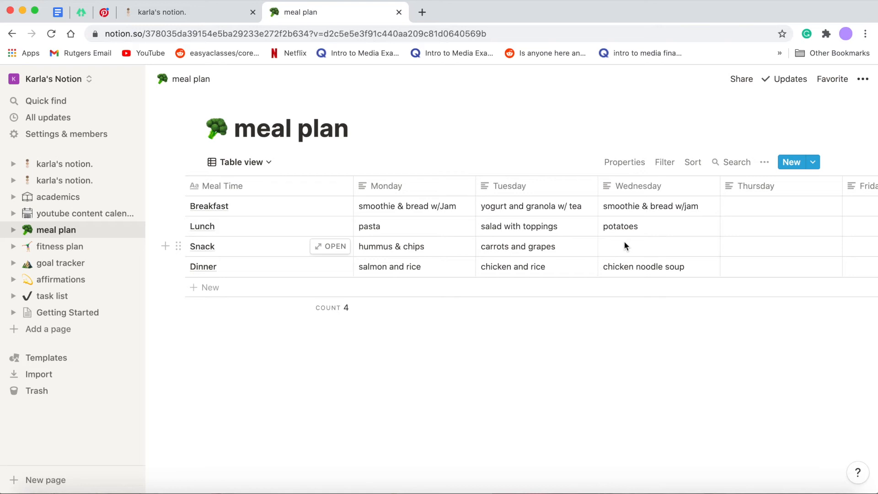
pyautogui.hscroll(5, 625, 246)
pyautogui.hscroll(-5, 589, 227)
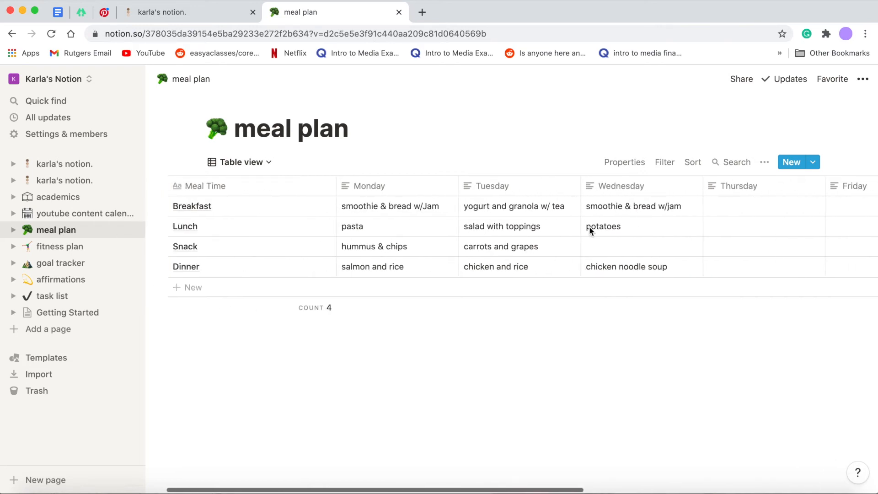
pyautogui.hscroll(1, 543, 205)
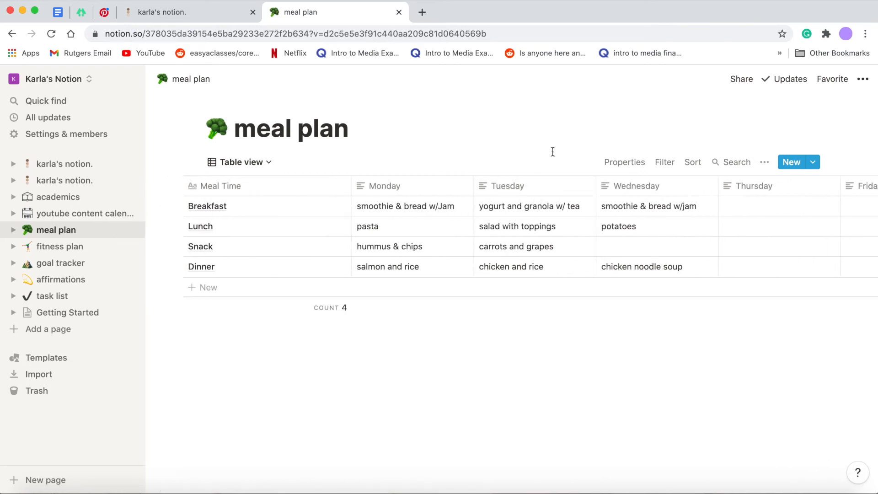
pyautogui.hscroll(1, 416, 199)
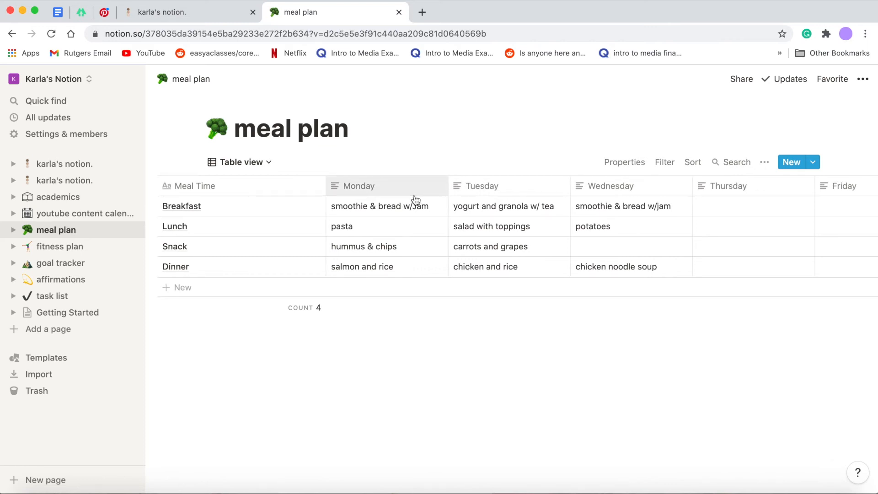
pyautogui.hscroll(1, 417, 199)
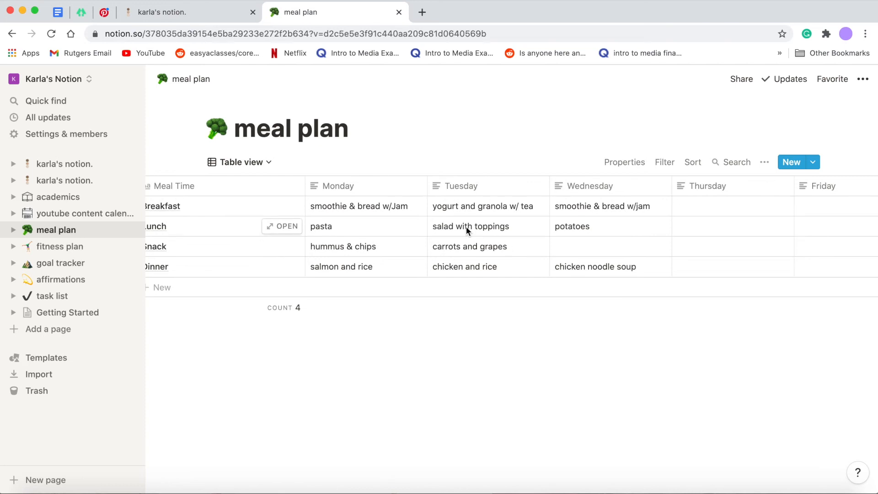
# Open the fitness plan page in its Board view and look across the workouts for each weekday
pyautogui.click(57, 248)
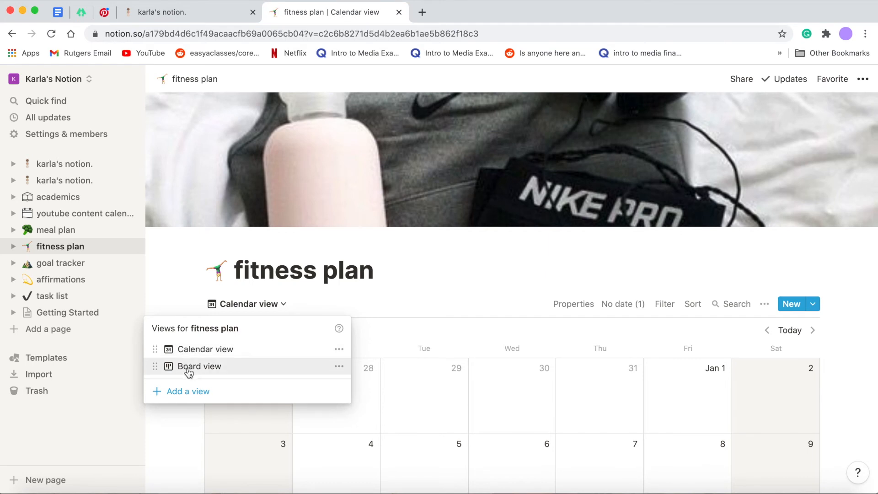
pyautogui.click(187, 367)
pyautogui.hscroll(10, 540, 385)
pyautogui.hscroll(10, 540, 384)
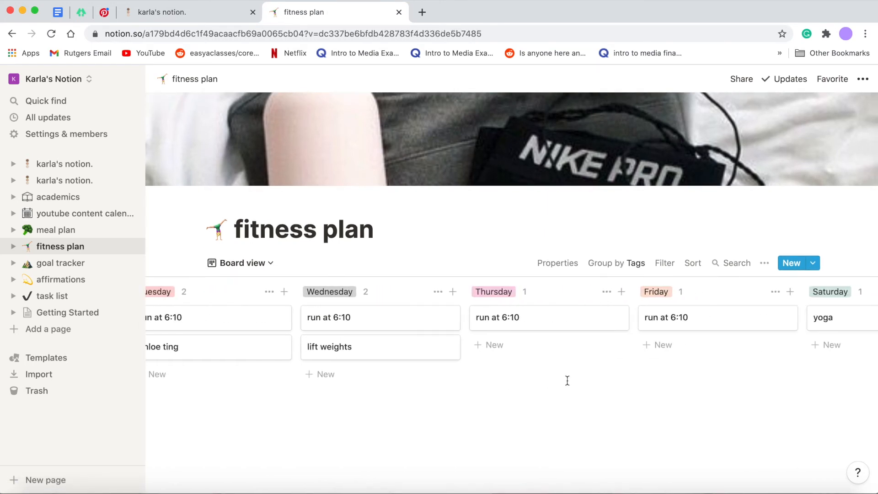
pyautogui.hscroll(-10, 230, 375)
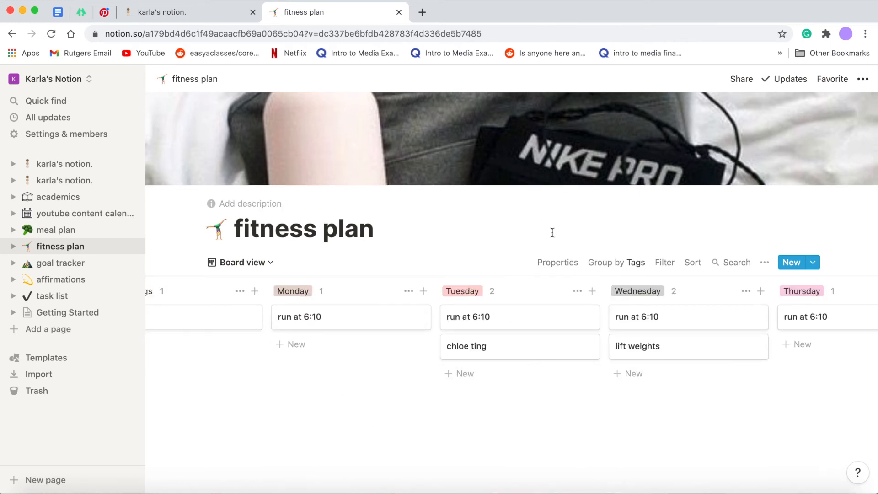
# Open the chloe ting card under Tuesday and view the workout program linked in its Property field
pyautogui.click(472, 353)
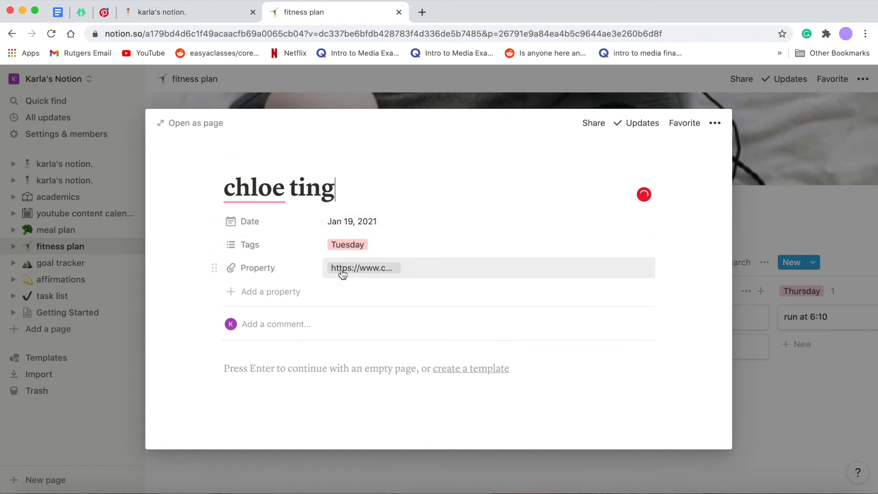
pyautogui.click(342, 273)
pyautogui.click(343, 271)
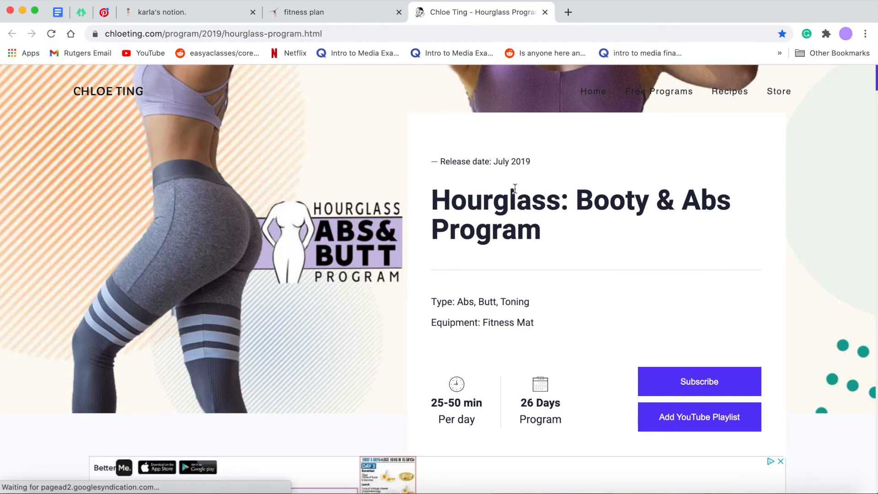
pyautogui.press('super+w')
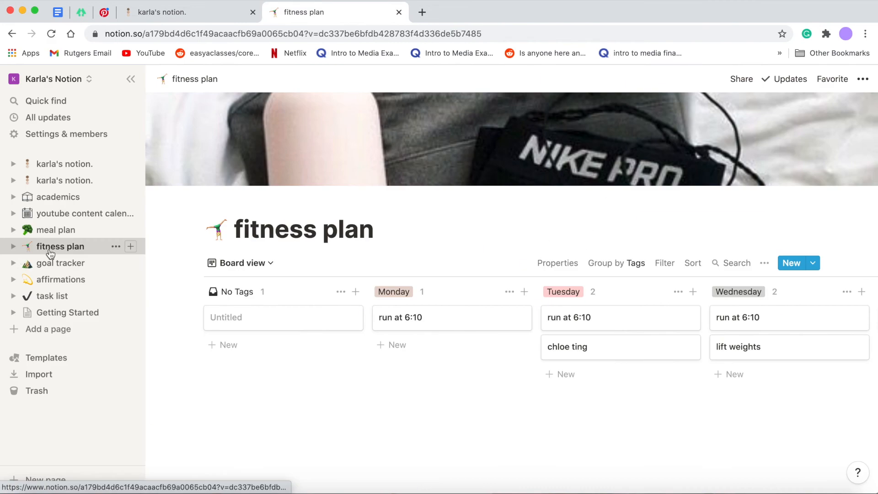
# Open the goal tracker page and review its New Goals, In progress, On Hold and Completed columns
pyautogui.click(43, 267)
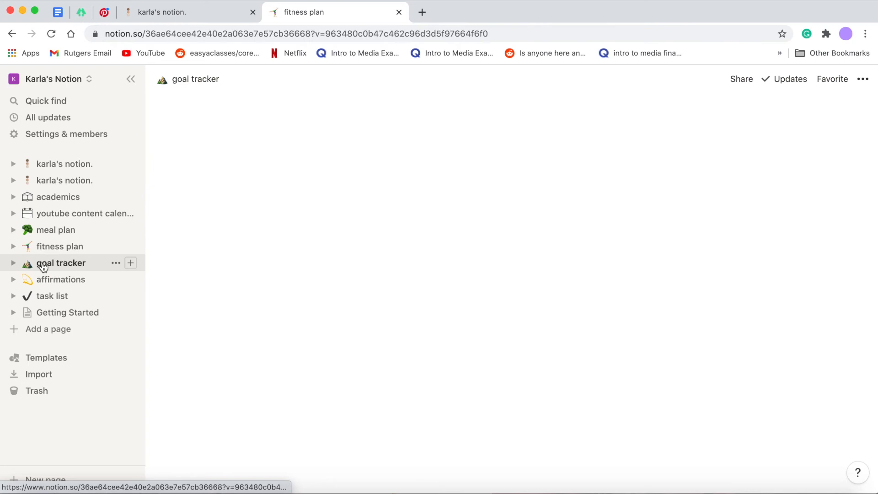
pyautogui.hscroll(3, 529, 307)
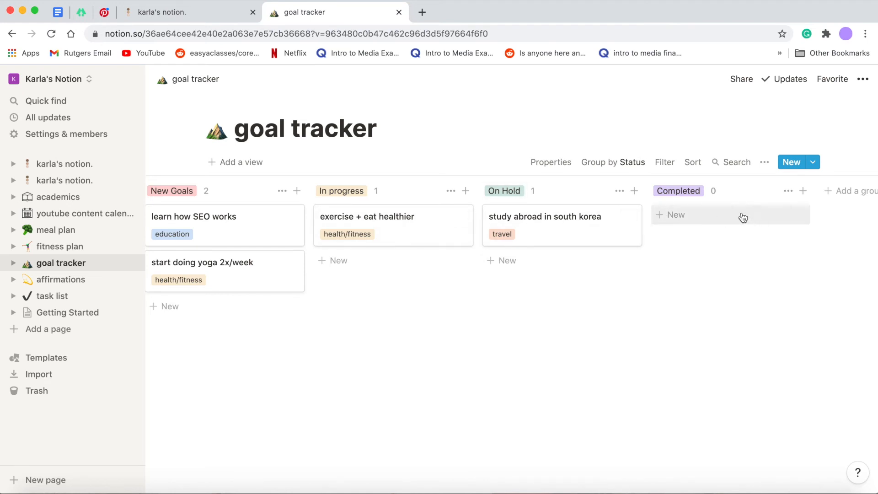
pyautogui.hscroll(-1, 503, 193)
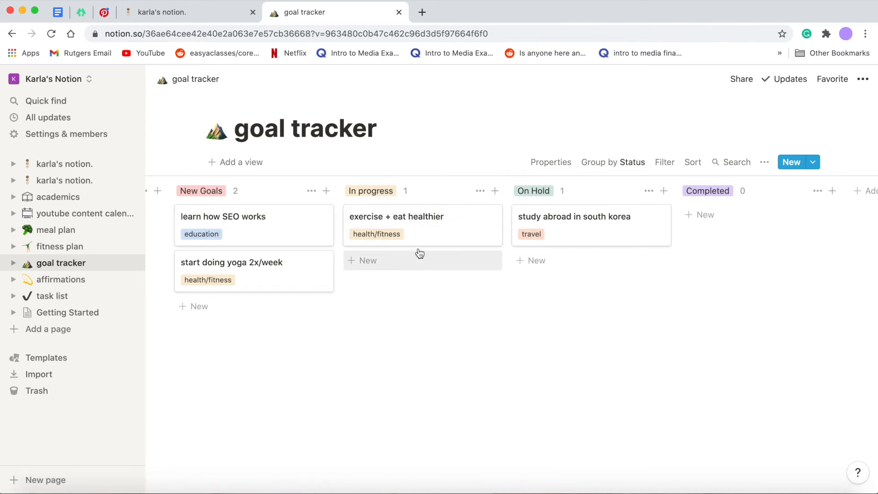
pyautogui.hscroll(3, 459, 251)
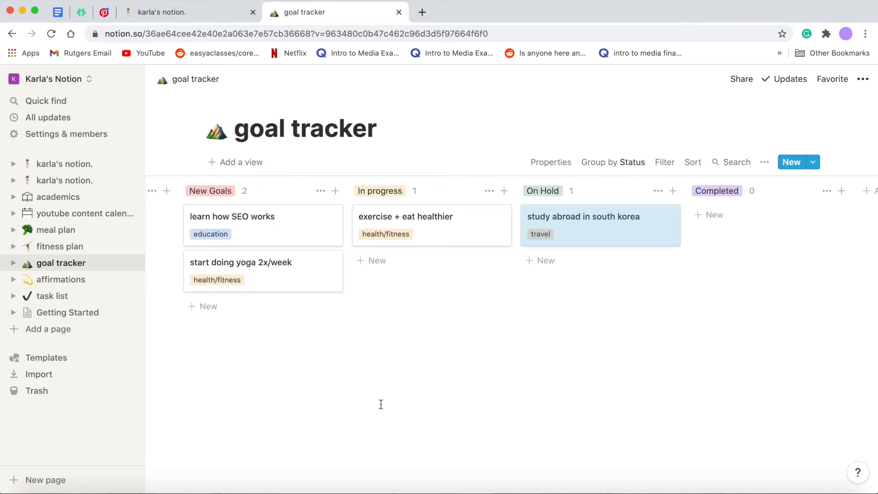
# Open the affirmations page, look over its gallery and add a new blank card
pyautogui.click(54, 282)
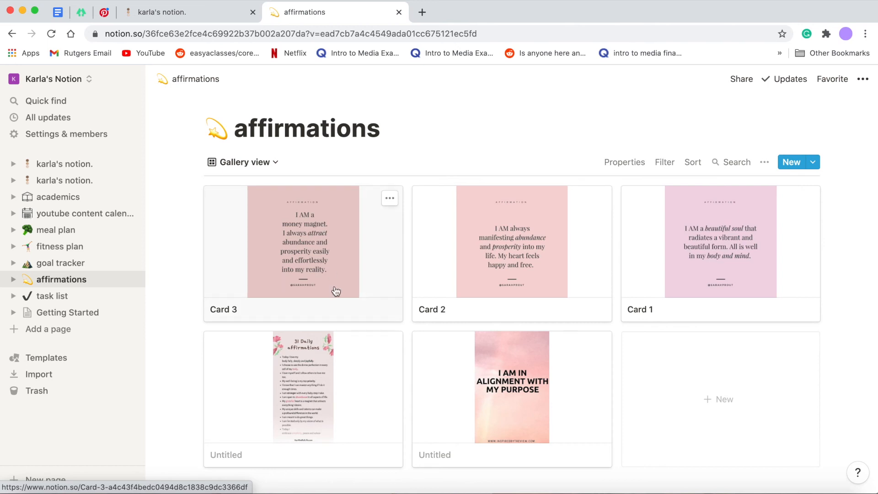
pyautogui.scroll(-2, 334, 288)
pyautogui.scroll(2, 519, 321)
pyautogui.scroll(-2, 519, 312)
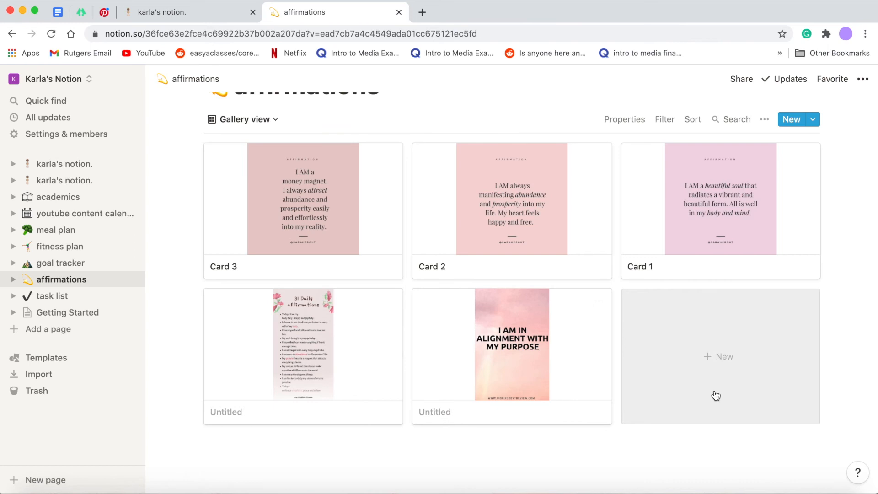
pyautogui.click(714, 359)
# Switch to Pinterest, search for affirmations and copy the image address of the "I am becoming the best version of myself" pin
pyautogui.click(105, 12)
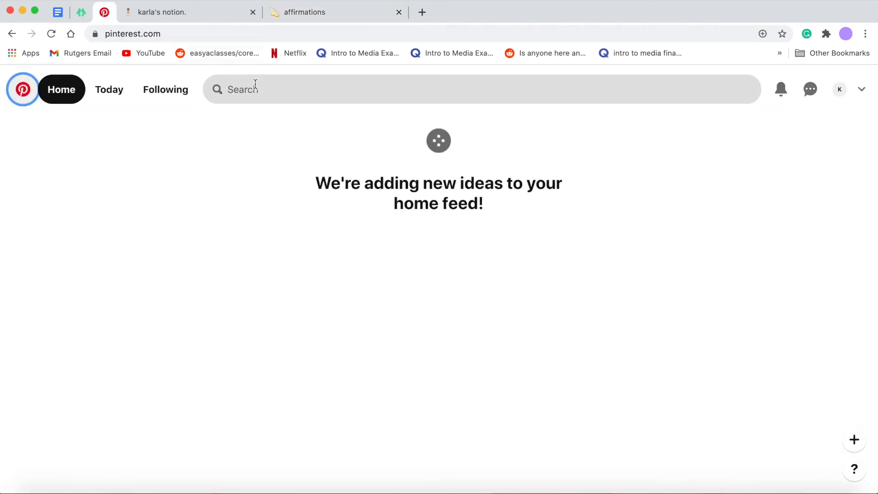
pyautogui.click(256, 87)
pyautogui.write('af')
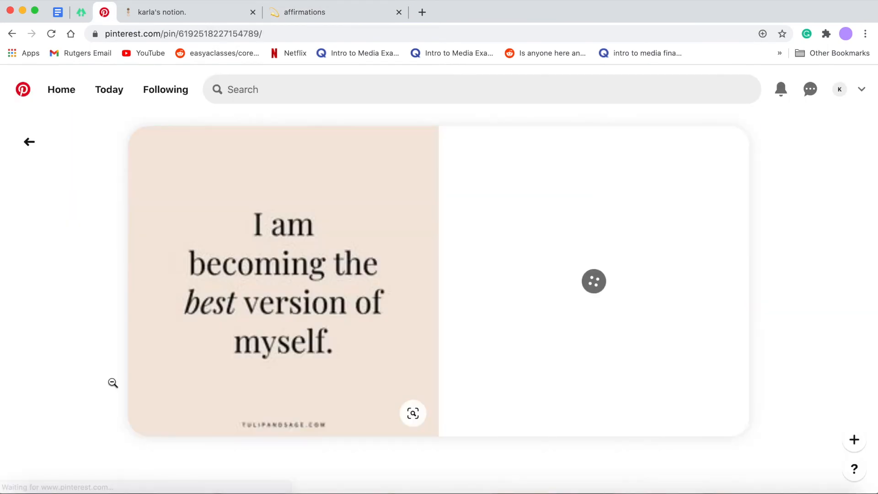
pyautogui.rightClick(281, 205)
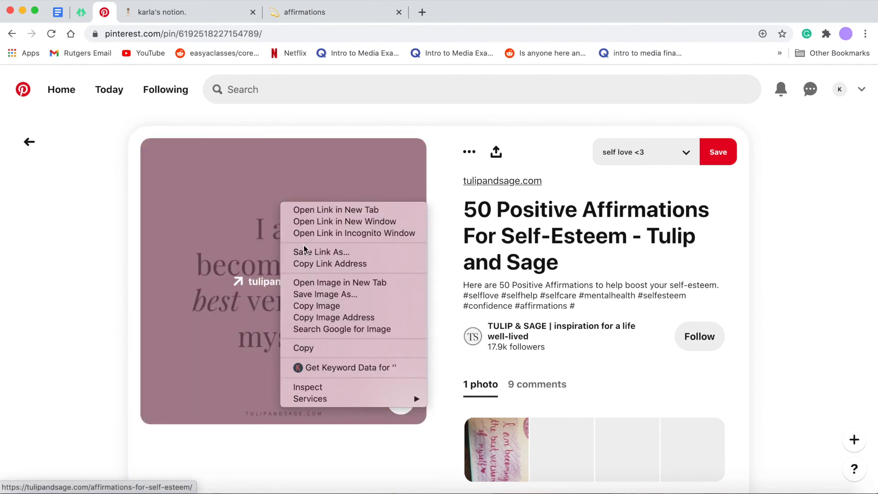
pyautogui.click(322, 318)
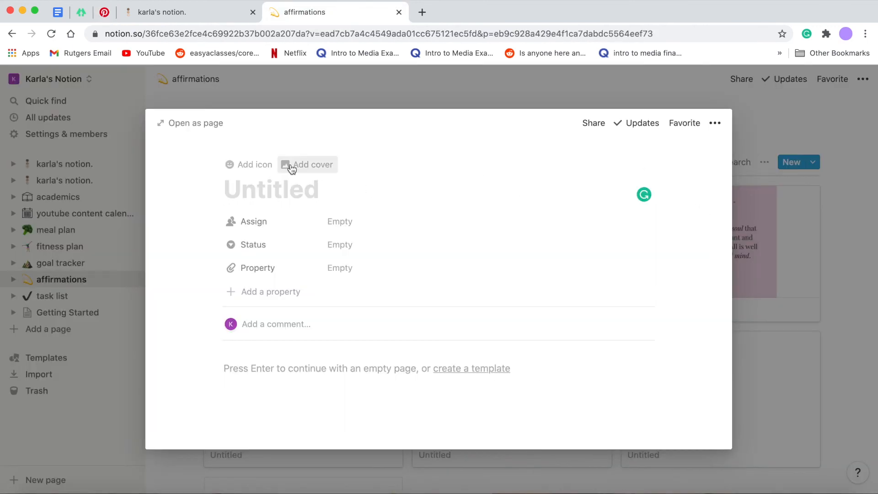
# Give the new affirmations card a cover from the copied image link and save its adjusted position
pyautogui.click(297, 240)
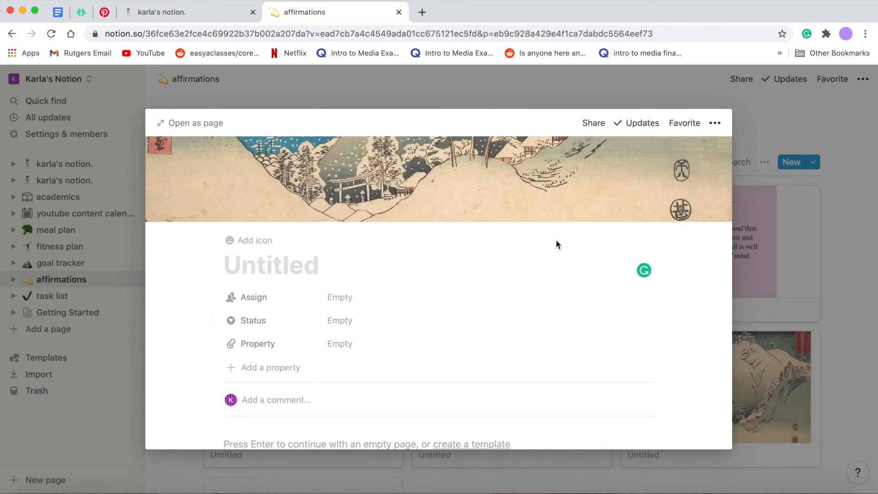
pyautogui.click(562, 213)
pyautogui.click(511, 291)
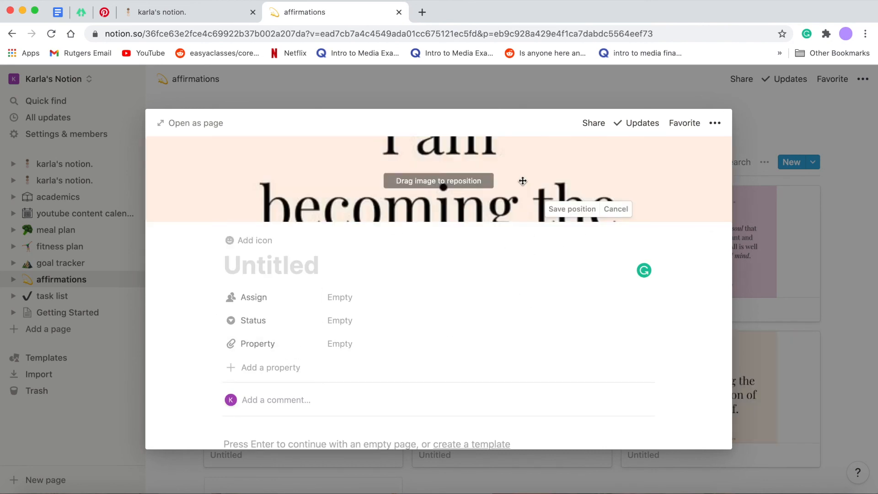
pyautogui.moveTo(524, 182)
pyautogui.mouseDown()
pyautogui.moveTo(526, 196)
pyautogui.moveTo(522, 186)
pyautogui.mouseUp()
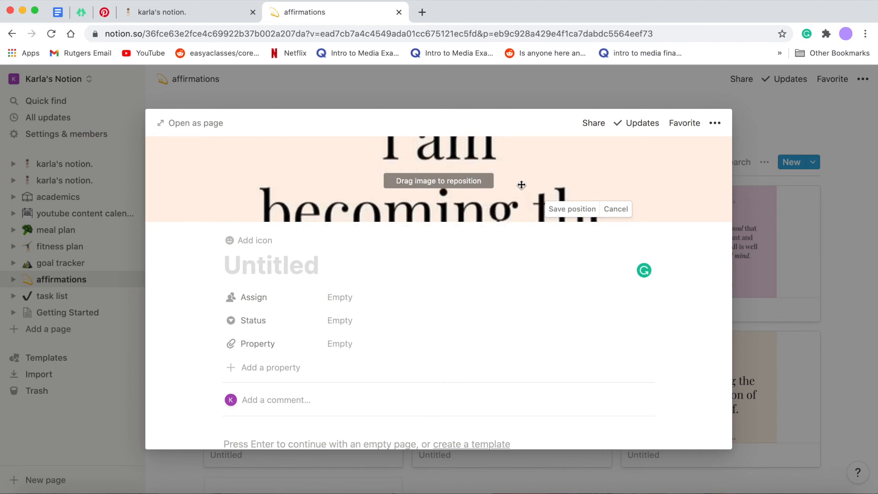
pyautogui.click(571, 209)
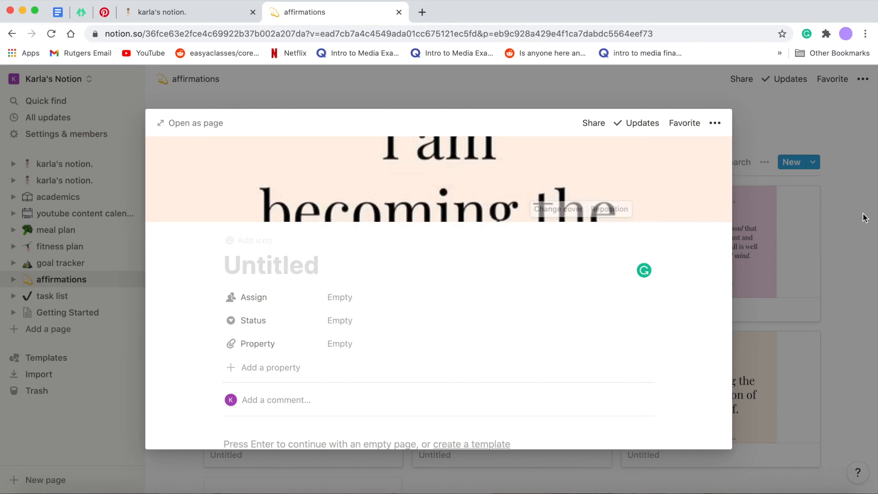
pyautogui.press('Escape')
# Return to the affirmations gallery and look at its card preview setting in the view properties
pyautogui.scroll(-1, 855, 356)
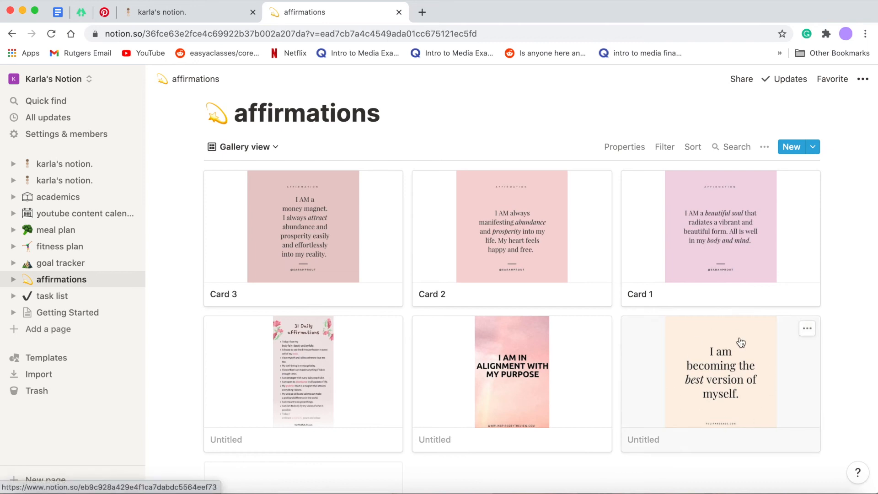
pyautogui.click(617, 146)
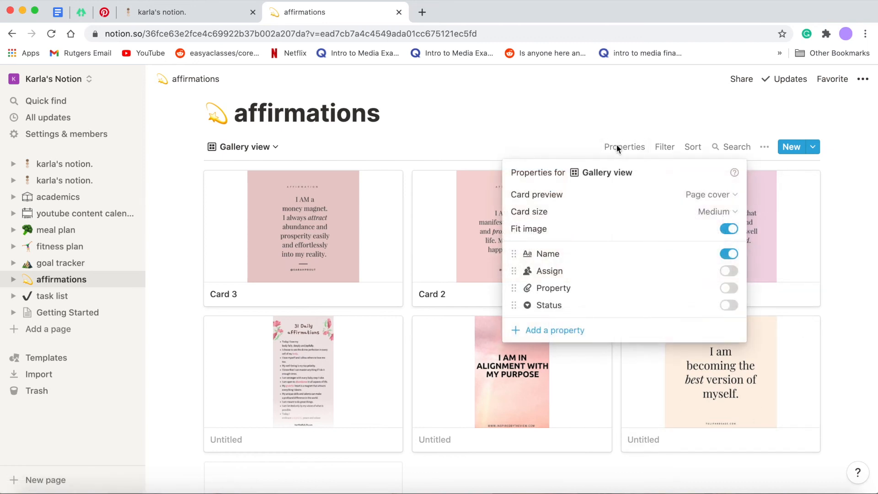
pyautogui.click(585, 193)
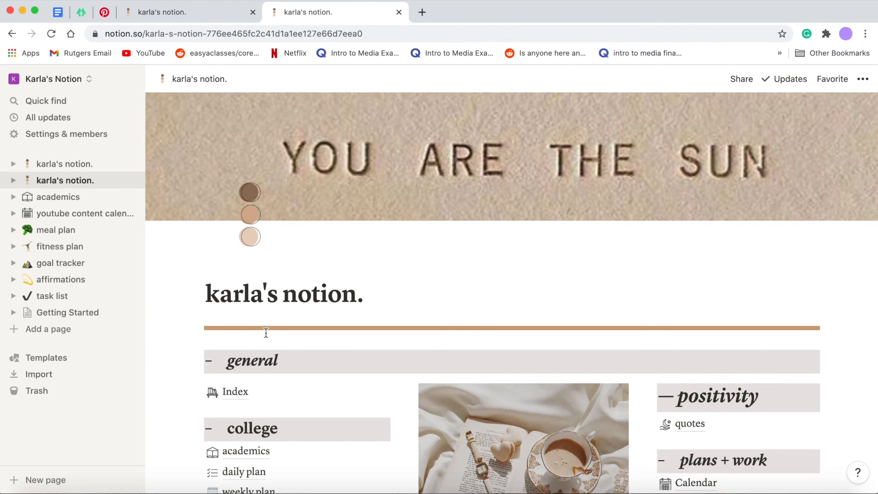
# Add a new page titled "shopping" with a shopping bags icon and a designer shopping bags cover image
pyautogui.click(47, 329)
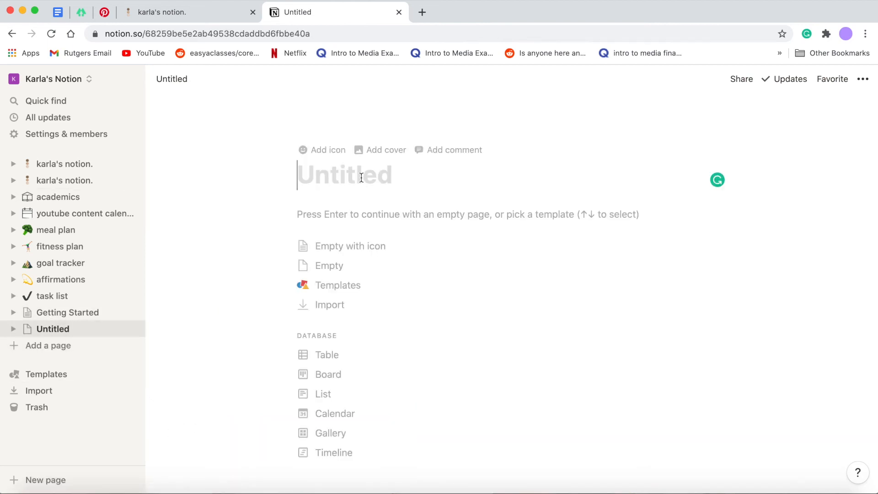
pyautogui.write('sho')
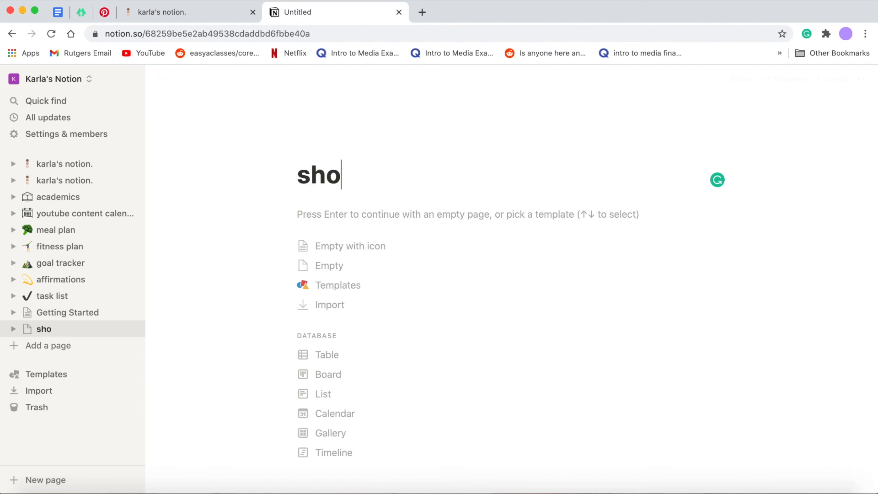
pyautogui.write('pping')
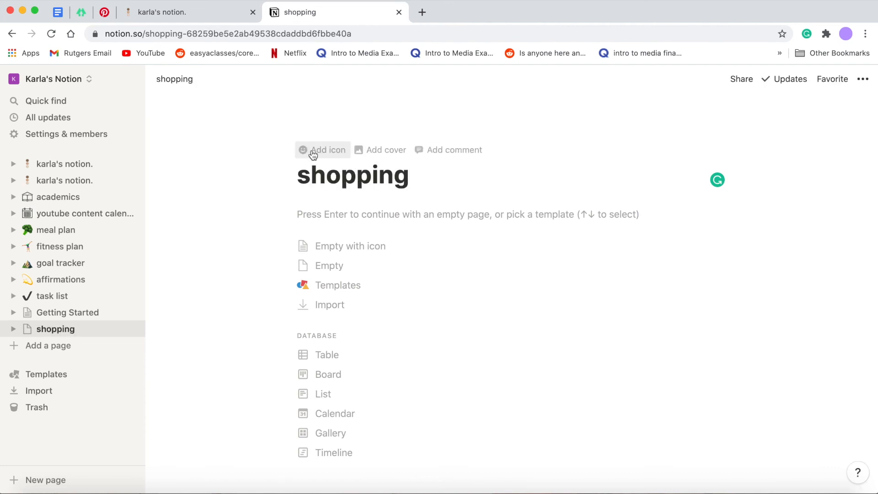
pyautogui.click(312, 152)
pyautogui.click(313, 154)
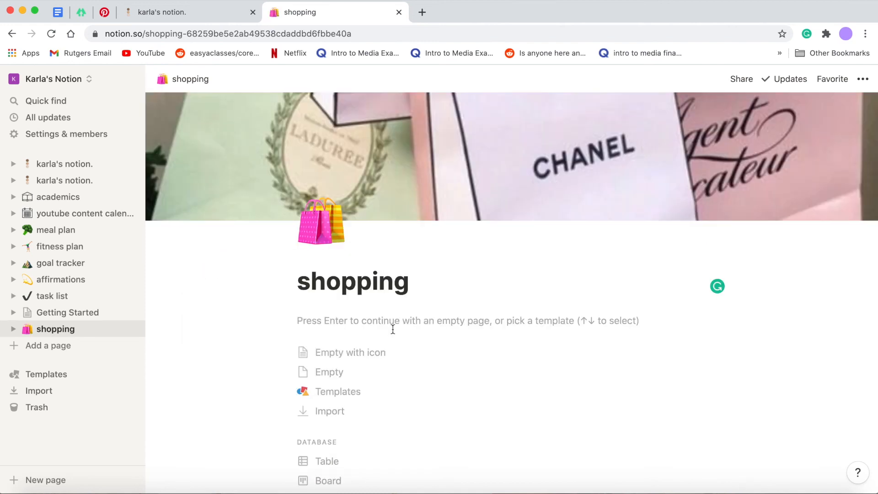
# Create a gallery database inside the shopping page and title it "clothes that i want"
pyautogui.scroll(-2, 393, 330)
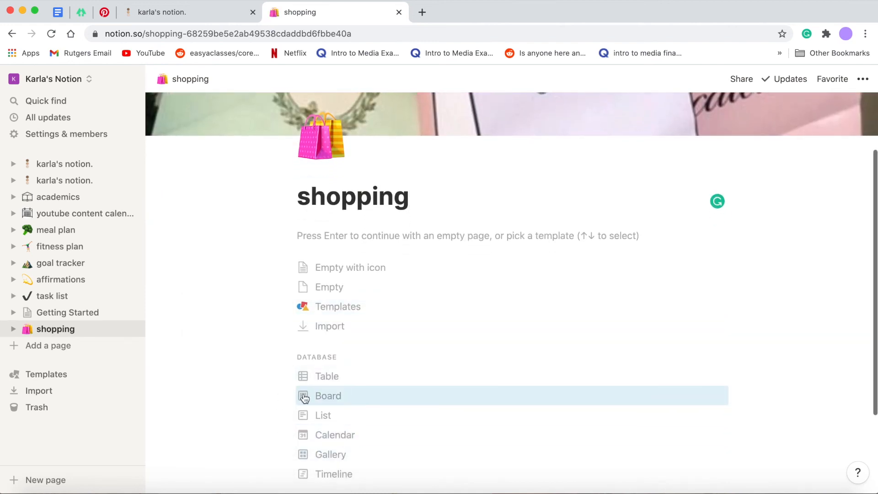
pyautogui.scroll(-1, 300, 412)
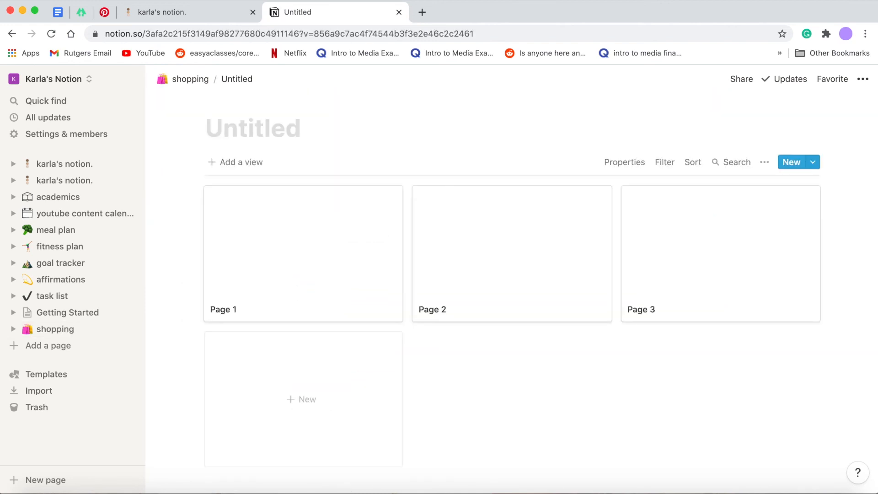
pyautogui.write('clothes tha')
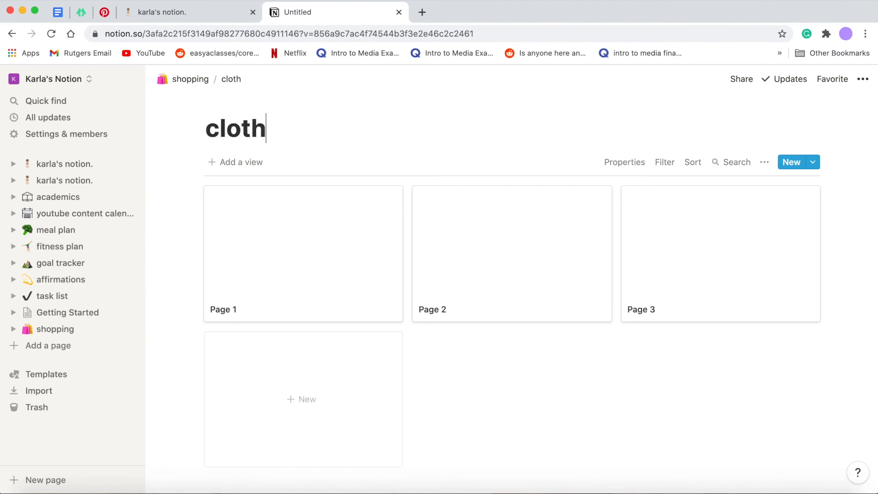
pyautogui.write('t i want')
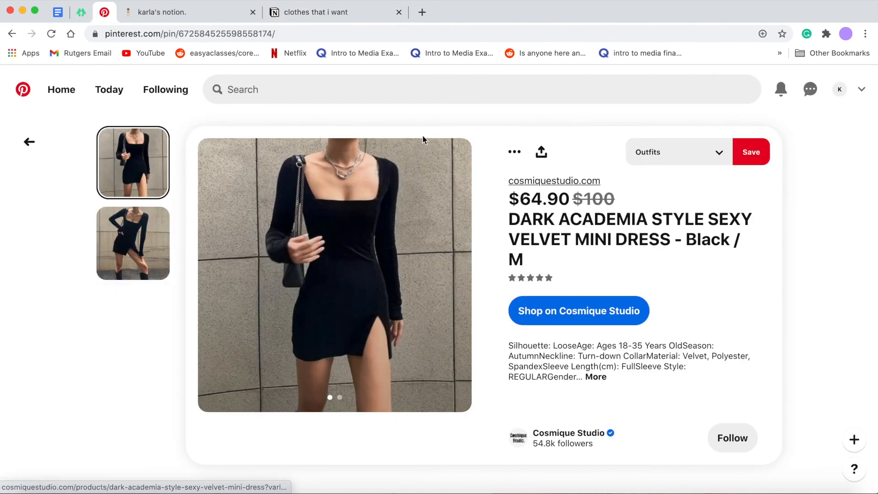
# Copy the image address of the black velvet mini dress pin on Pinterest and switch back to Notion
pyautogui.rightClick(318, 272)
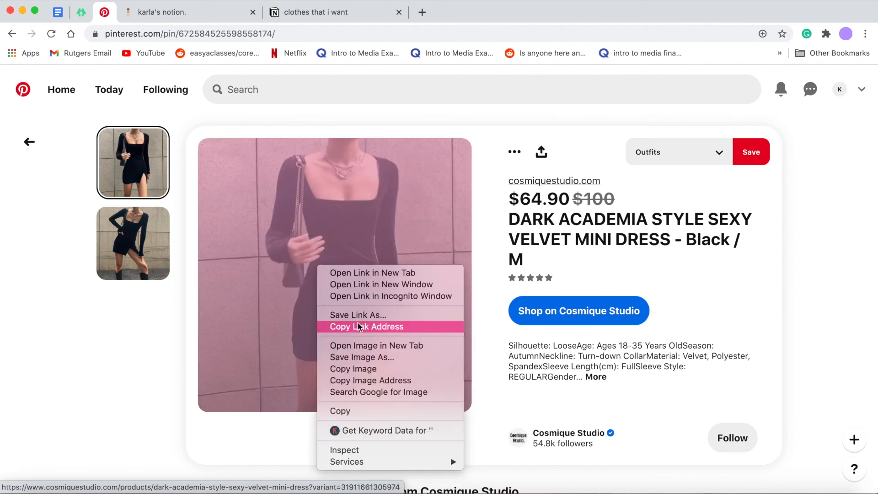
pyautogui.click(353, 381)
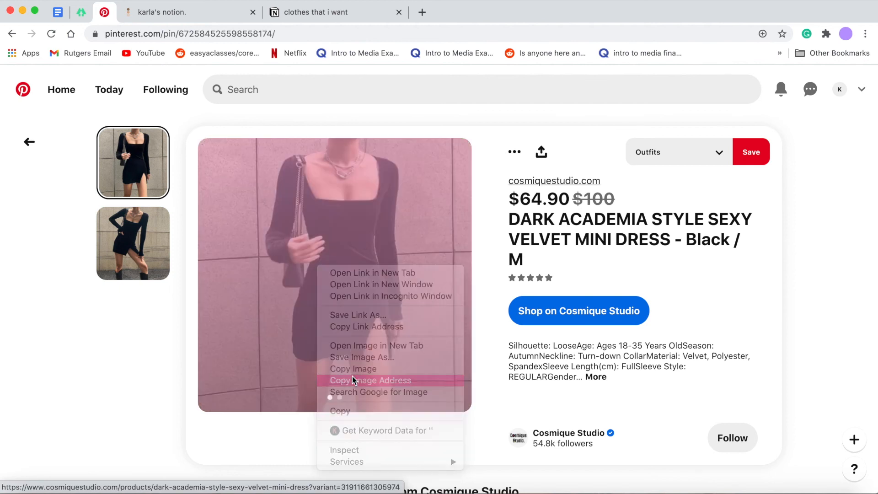
pyautogui.click(340, 12)
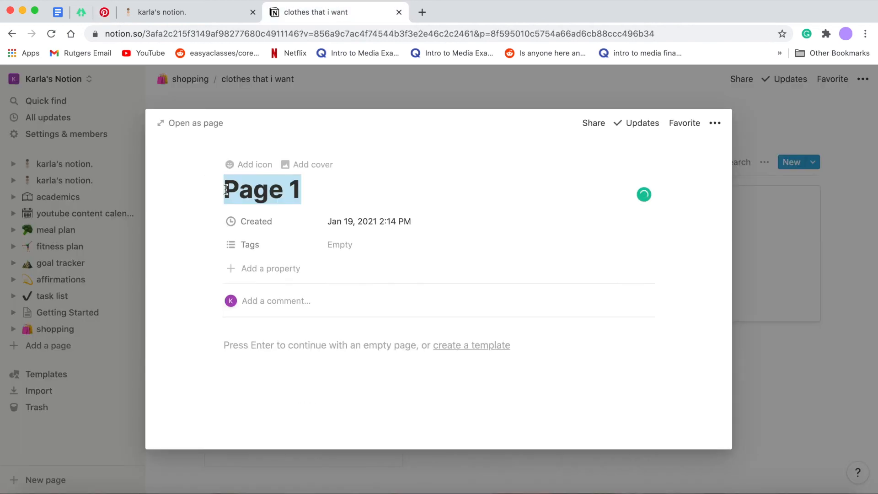
# Rename the Page 1 card as "black dress" and change its text property to the Files & media type
pyautogui.write('bla')
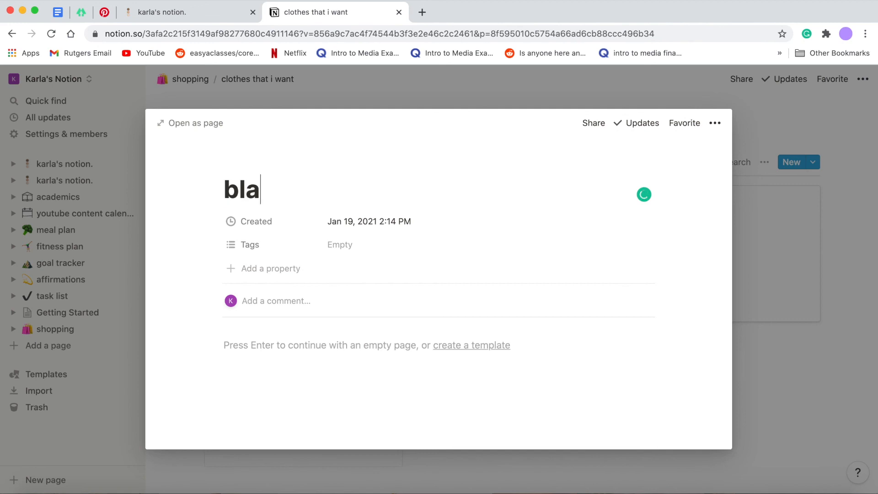
pyautogui.write('ck dress')
pyautogui.click(257, 243)
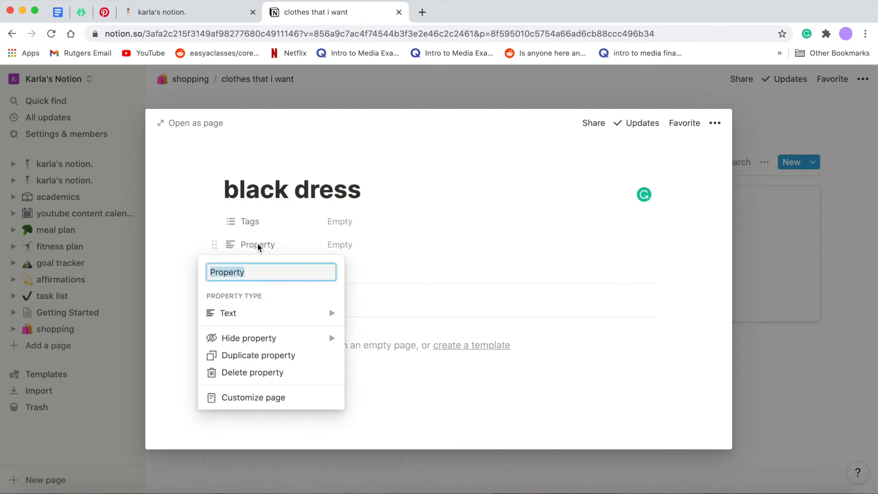
pyautogui.moveTo(247, 313)
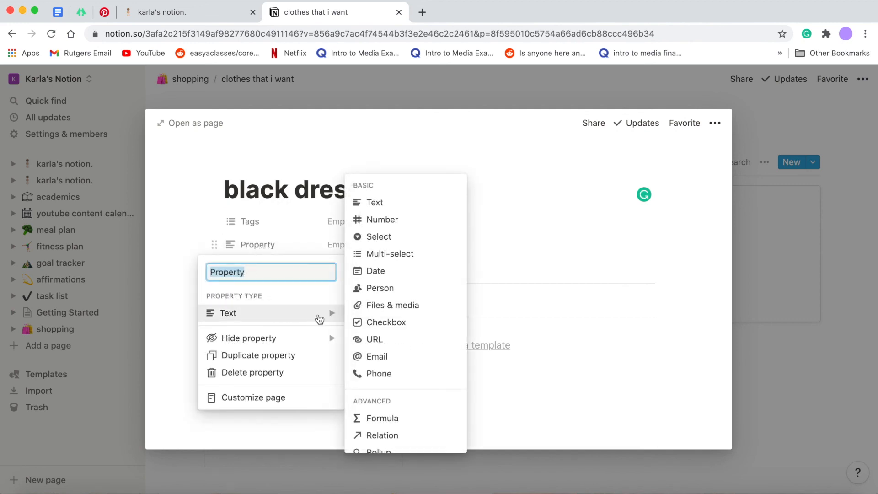
pyautogui.scroll(-2, 365, 306)
pyautogui.click(382, 276)
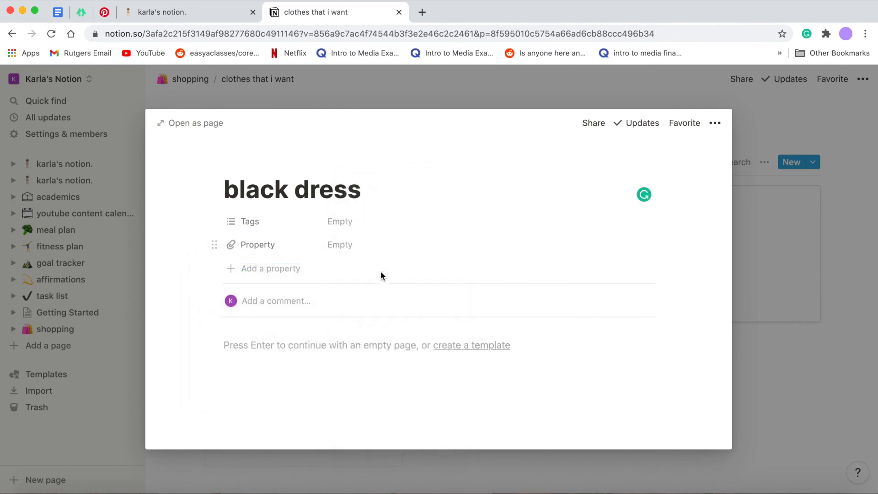
# Embed the copied dress image link in the black dress card's Files & media property
pyautogui.click(340, 245)
pyautogui.click(467, 267)
pyautogui.press('super+v')
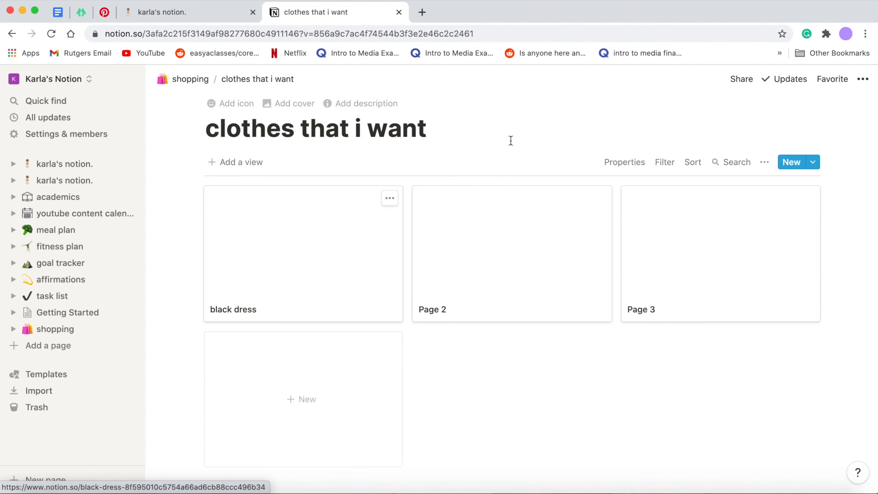
# Set the clothes gallery's card preview to the Files & media property
pyautogui.click(627, 165)
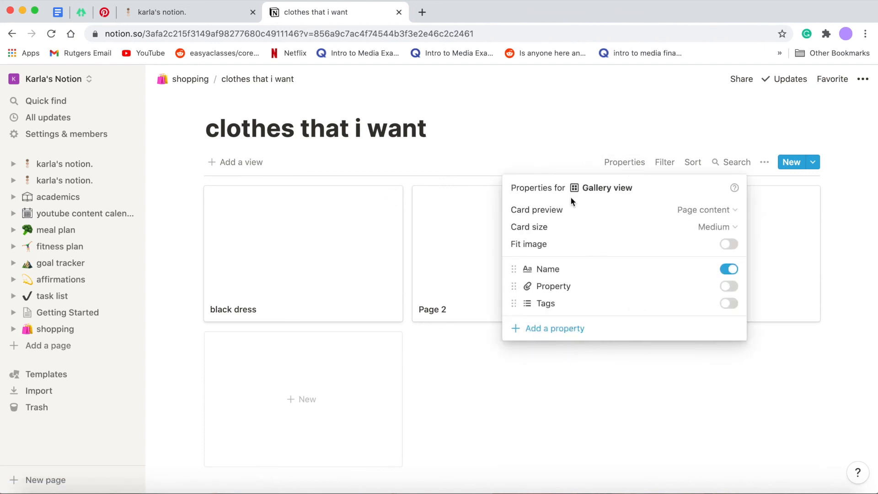
pyautogui.click(575, 210)
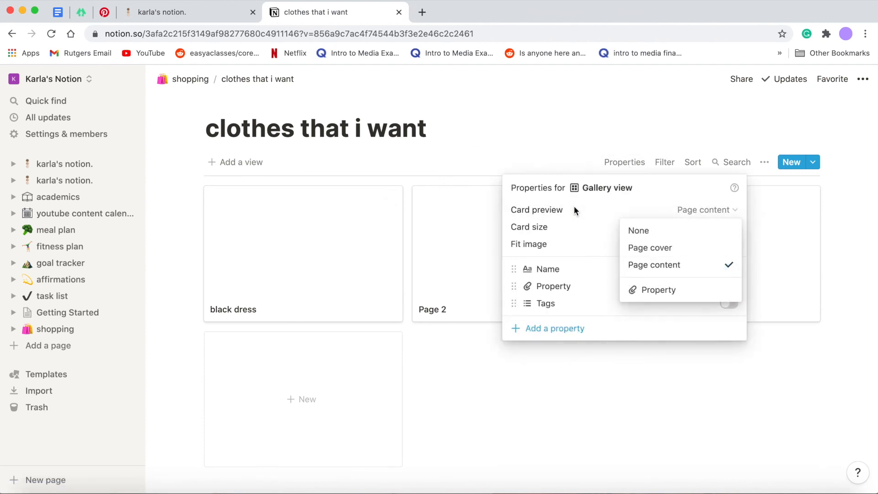
pyautogui.click(659, 291)
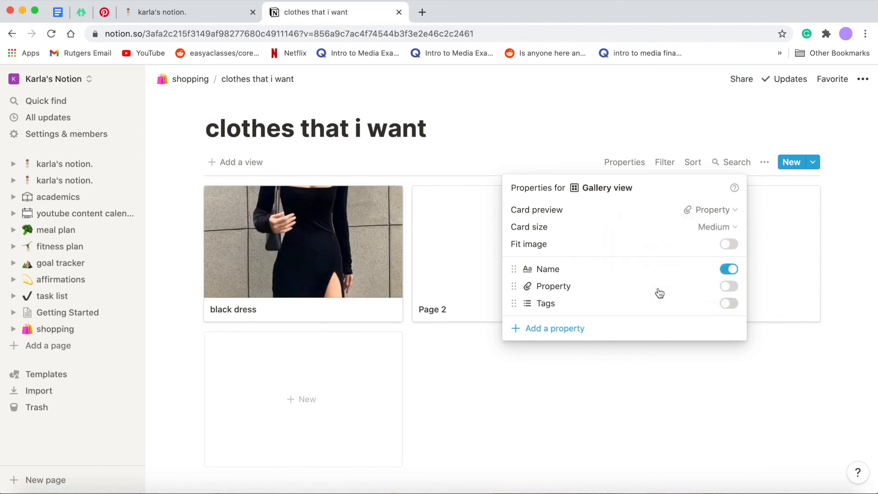
pyautogui.click(369, 293)
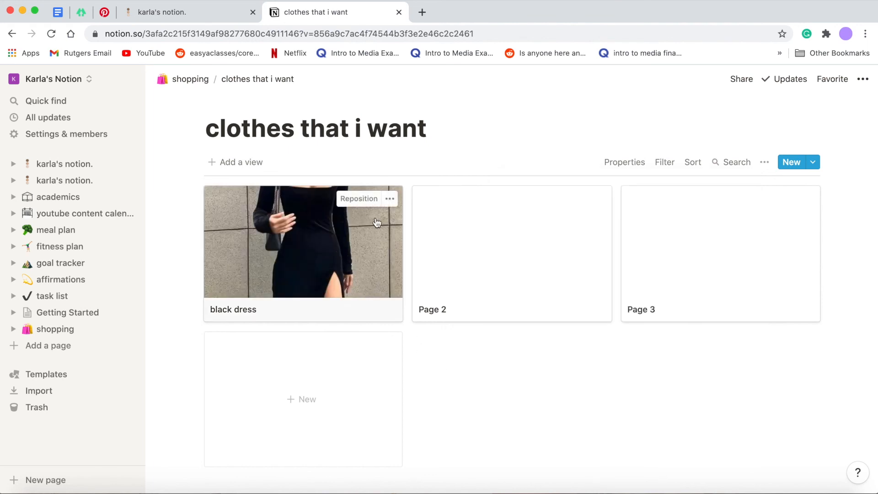
# Reposition the black dress card's image downward, then return to the "karla's notion." home page
pyautogui.click(362, 199)
pyautogui.moveTo(370, 220); pyautogui.dragTo(370, 273)
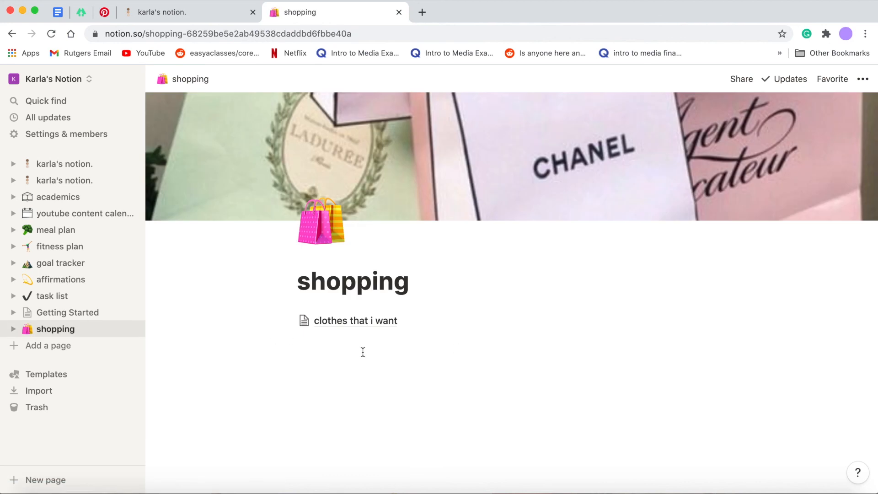
pyautogui.click(69, 183)
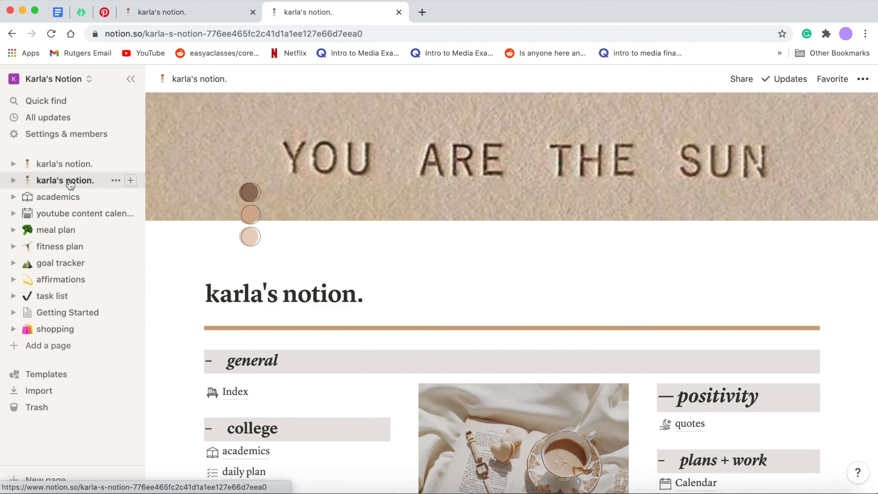